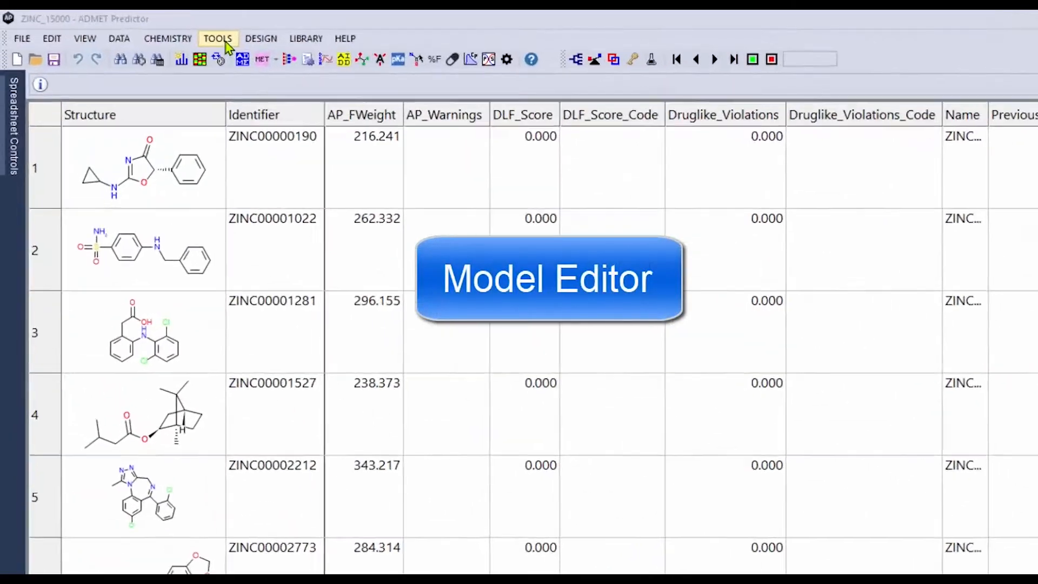
Open the Model Editor and maximize its window to show all model columns.
click(217, 39)
click(208, 92)
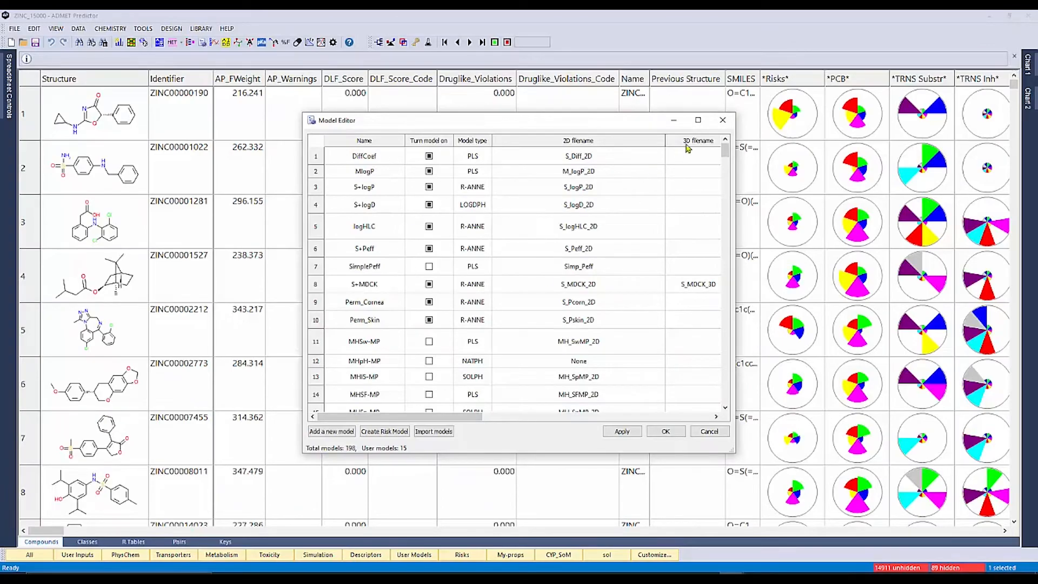
click(699, 120)
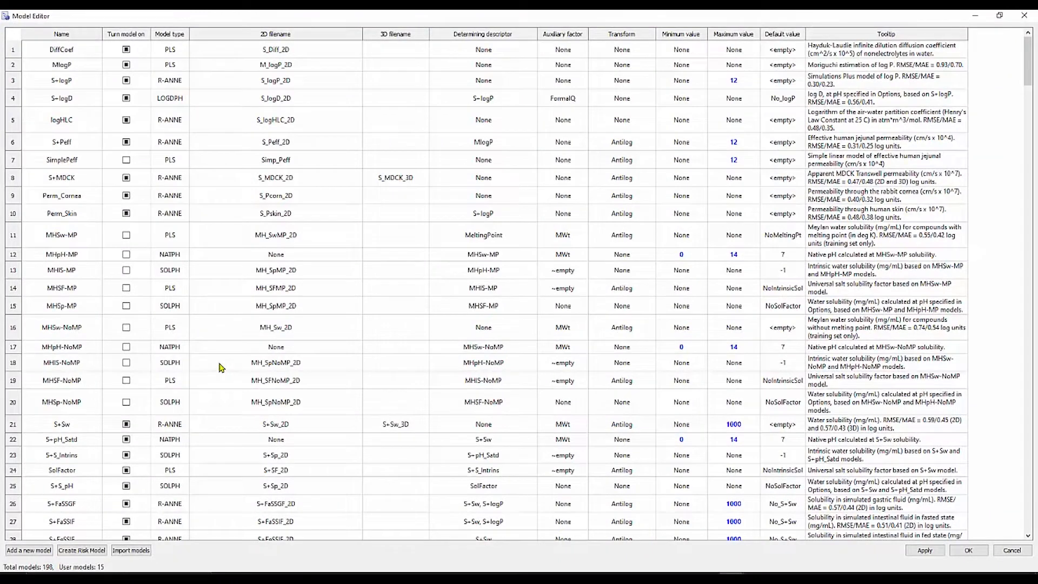
Examine the full list of models, from the built-in ones to the highlighted user models, including their types and 2D and 3D filenames.
scroll(223, 371, down, 4)
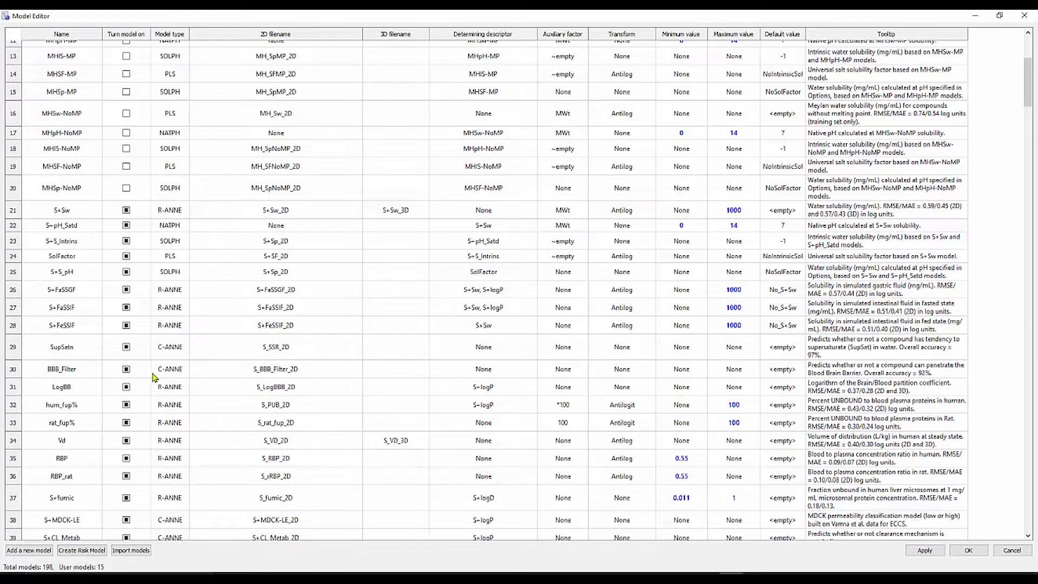
scroll(221, 394, up, 4)
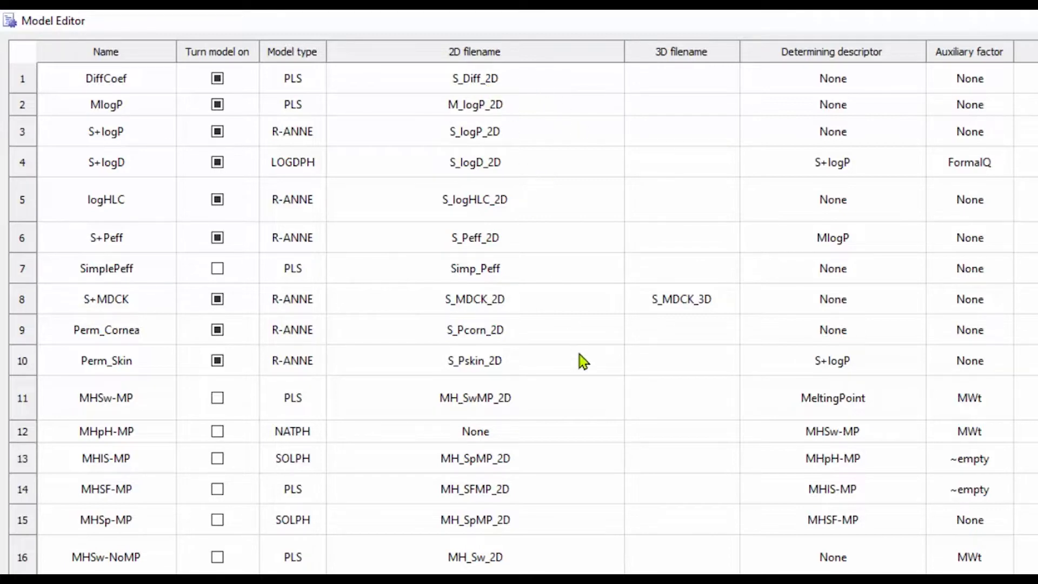
scroll(583, 406, down, 20)
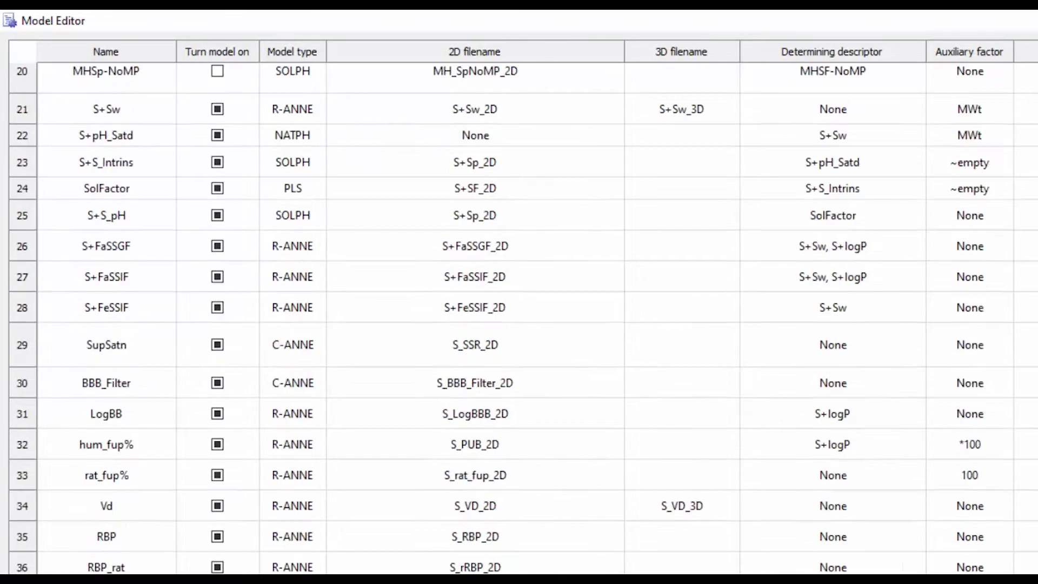
scroll(583, 405, down, 20)
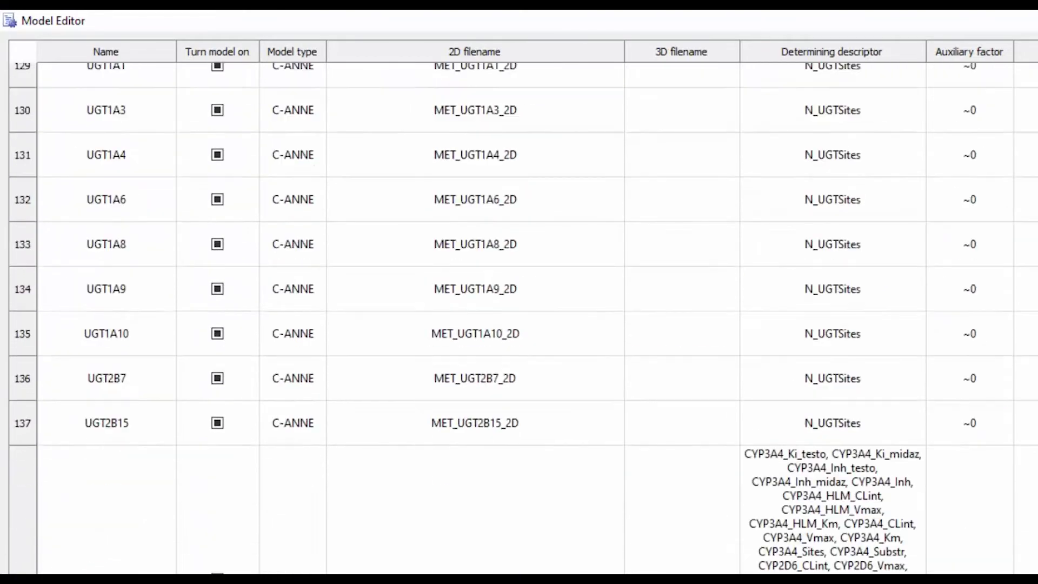
scroll(523, 318, down, 10)
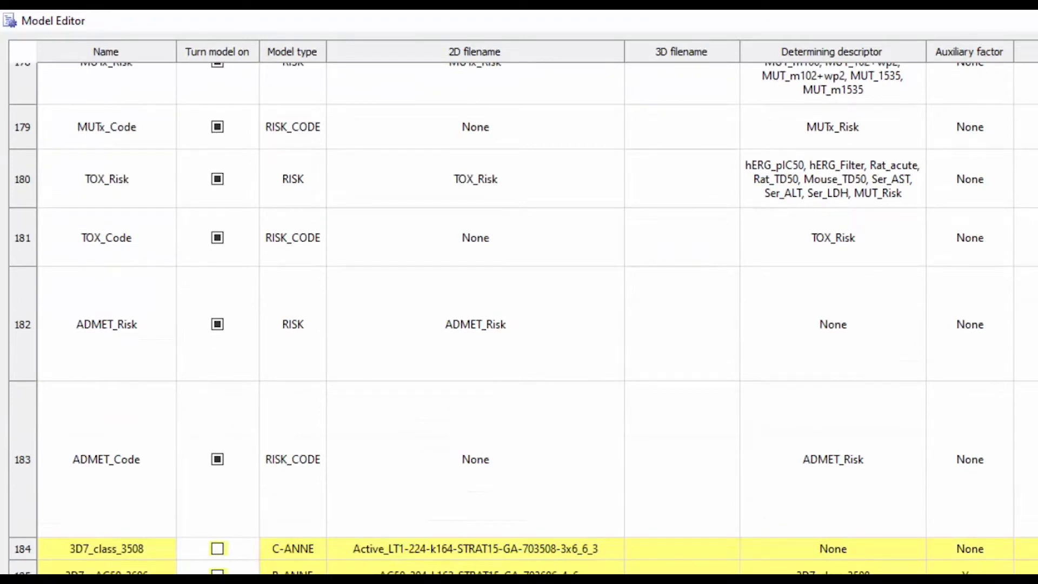
scroll(519, 498, down, 8)
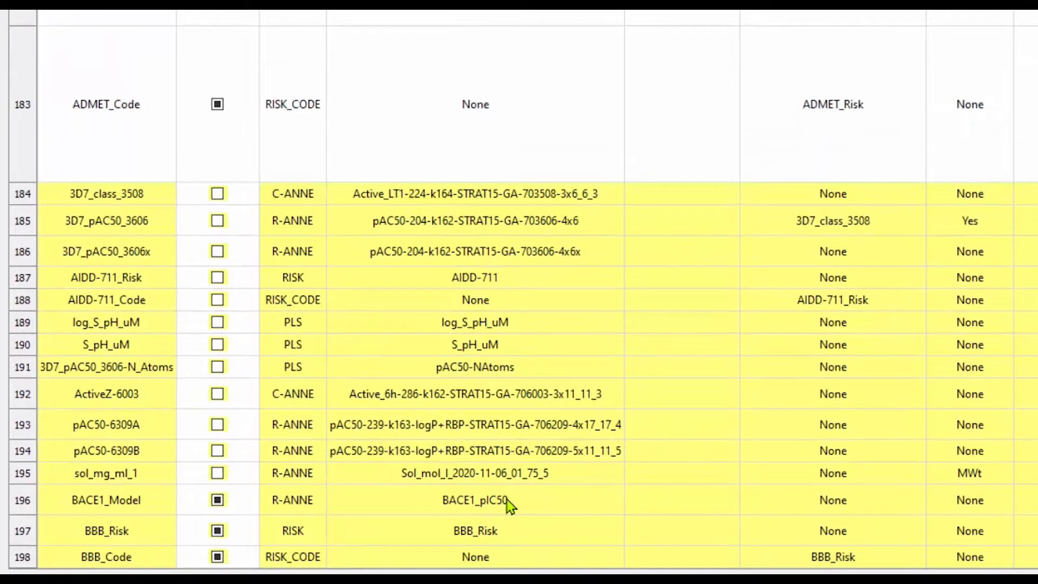
scroll(508, 504, up, 12)
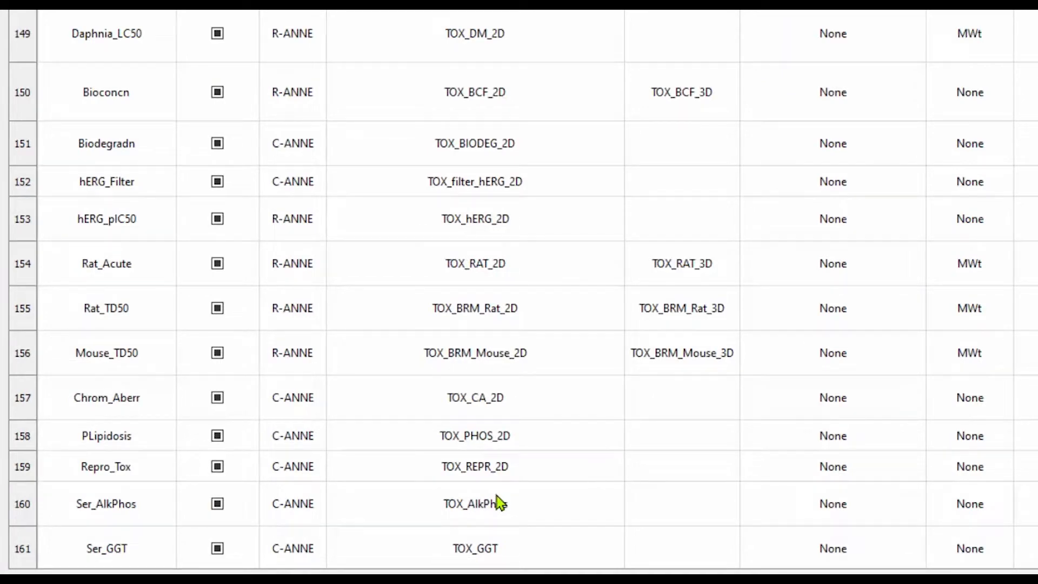
scroll(898, 403, up, 20)
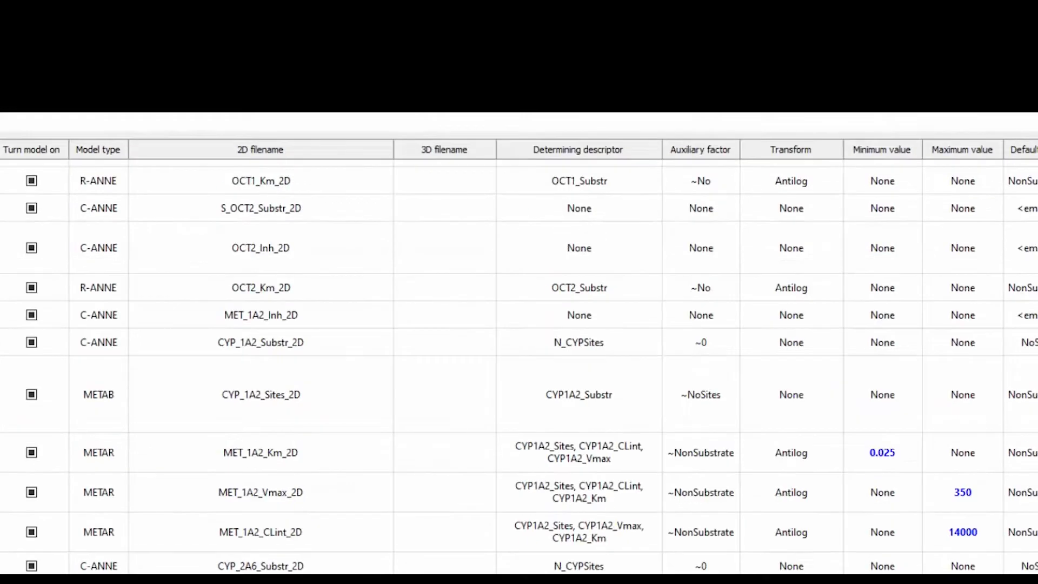
scroll(470, 255, up, 15)
scroll(472, 566, up, 3)
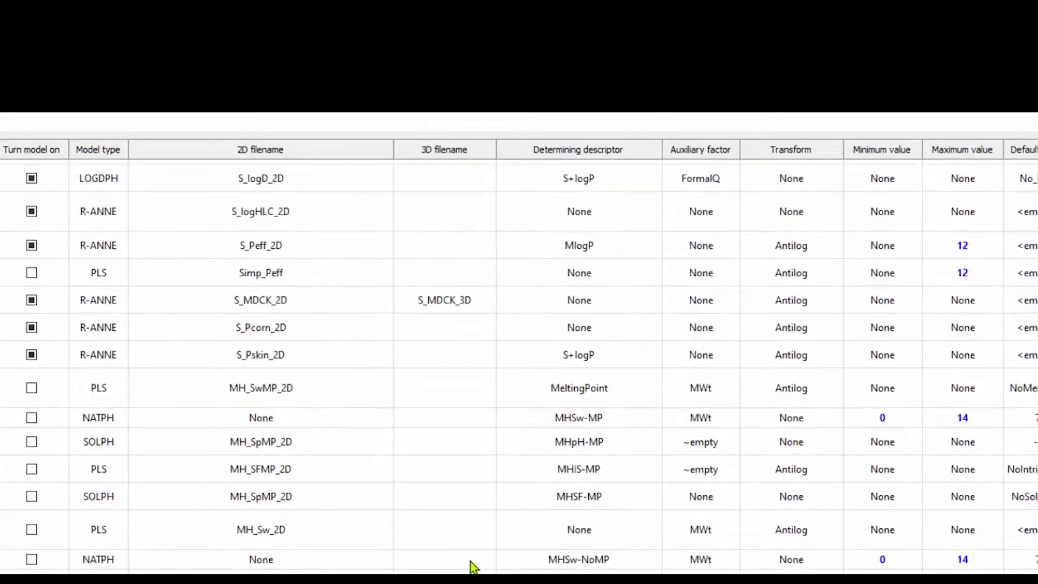
scroll(472, 566, up, 1)
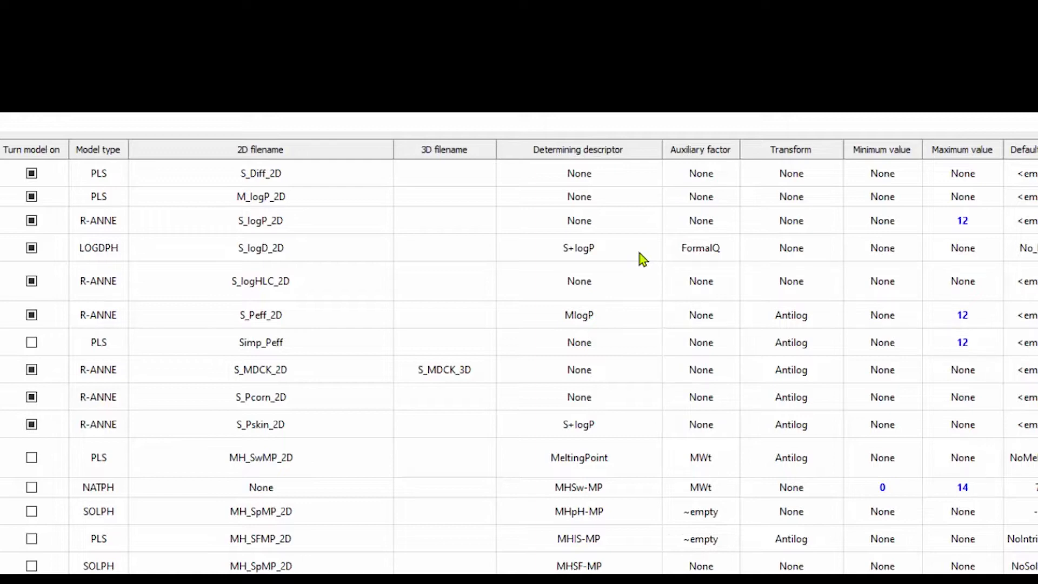
Examine the determining descriptors, auxiliary factors, transforms, minimum and maximum limits, and default values across the models.
scroll(642, 264, down, 15)
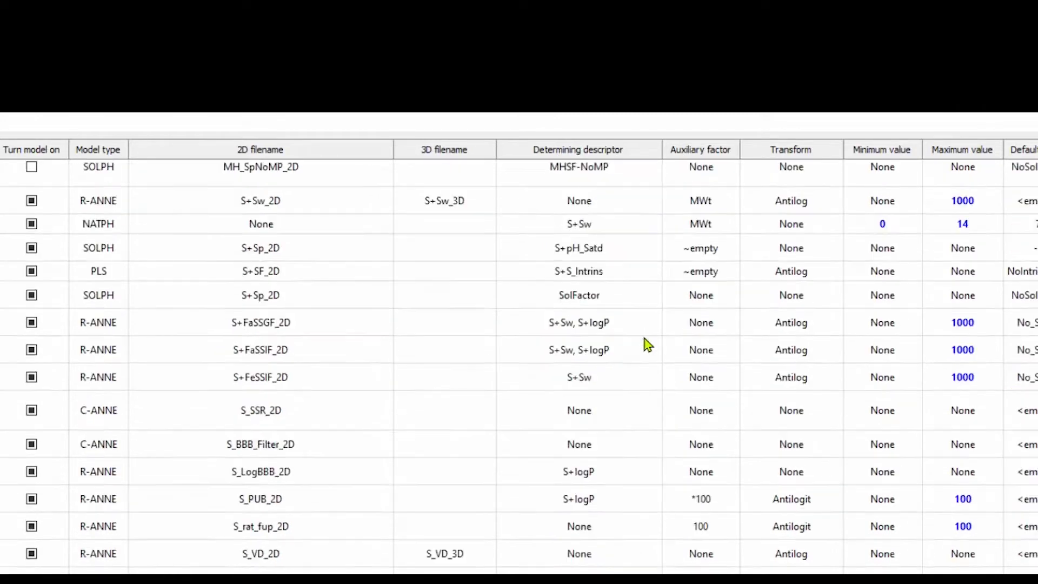
scroll(627, 490, down, 10)
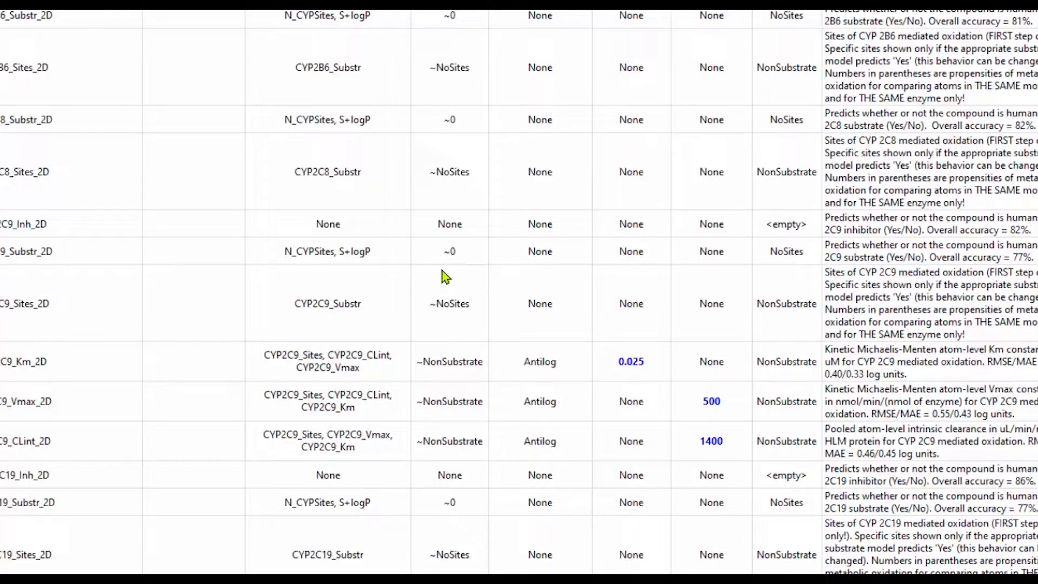
scroll(443, 272, down, 5)
scroll(444, 272, up, 15)
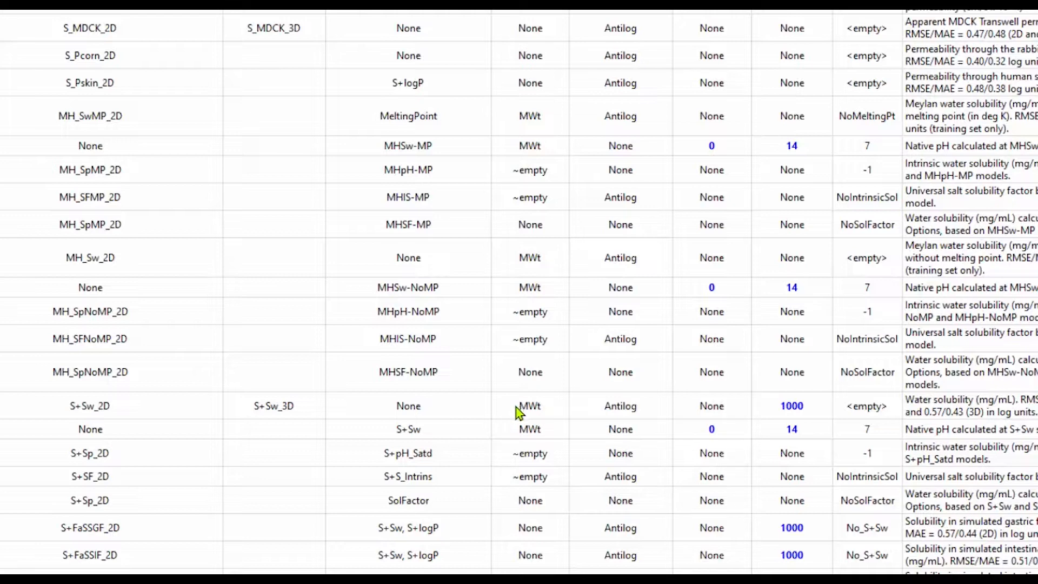
scroll(526, 411, up, 5)
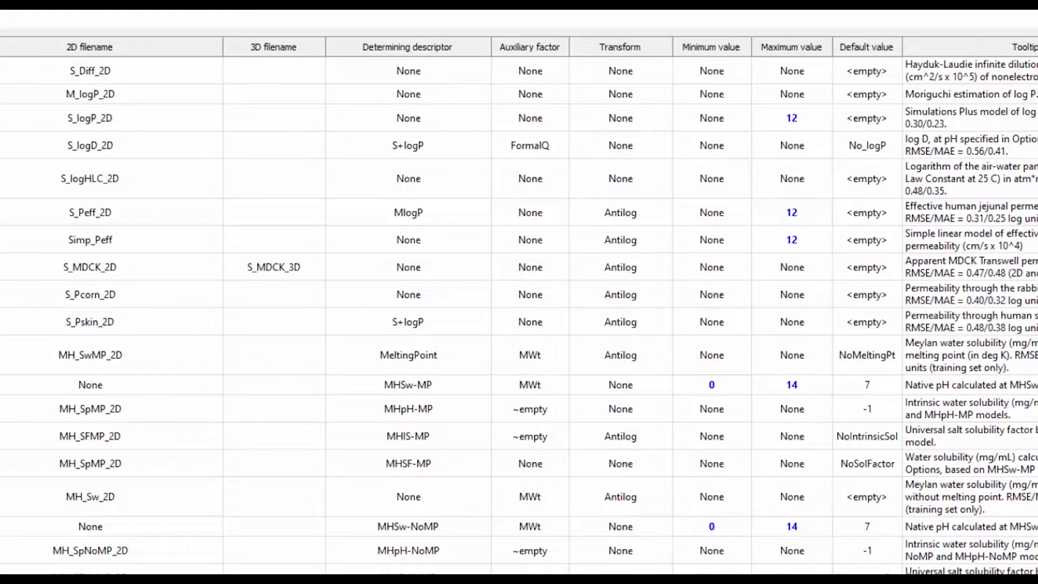
scroll(177, 451, down, 4)
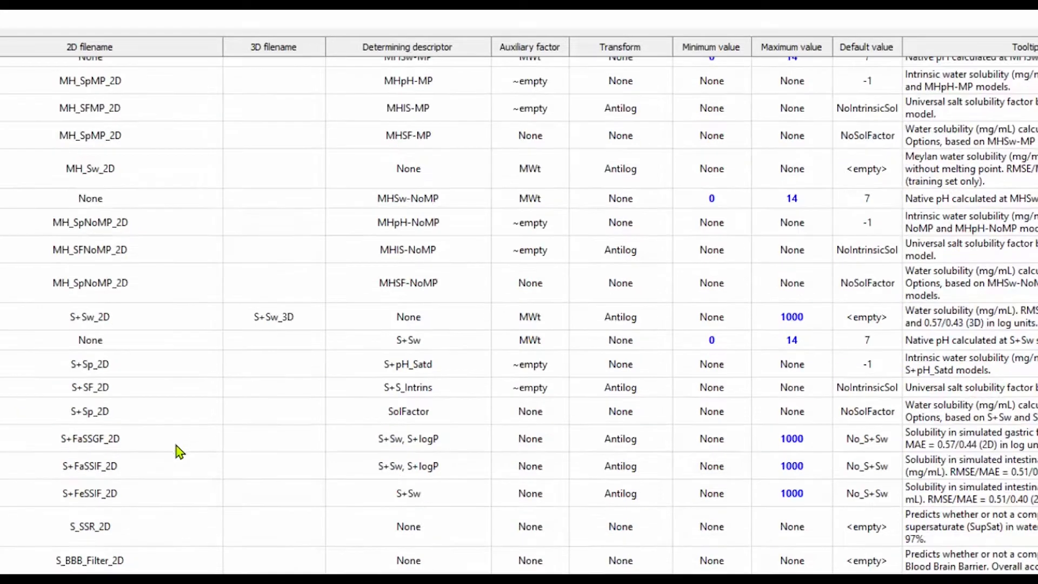
scroll(520, 314, up, 4)
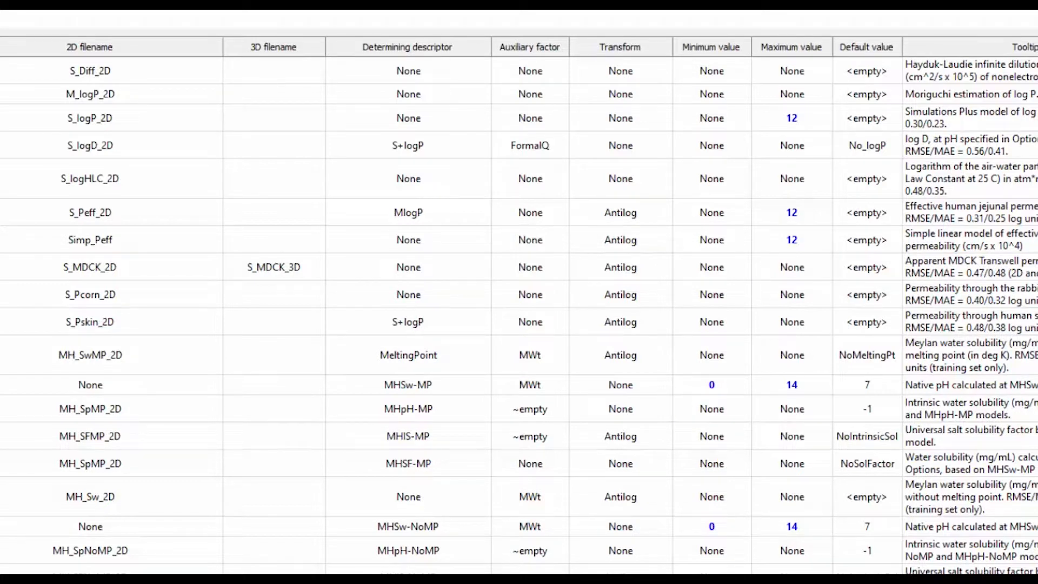
scroll(519, 313, down, 2)
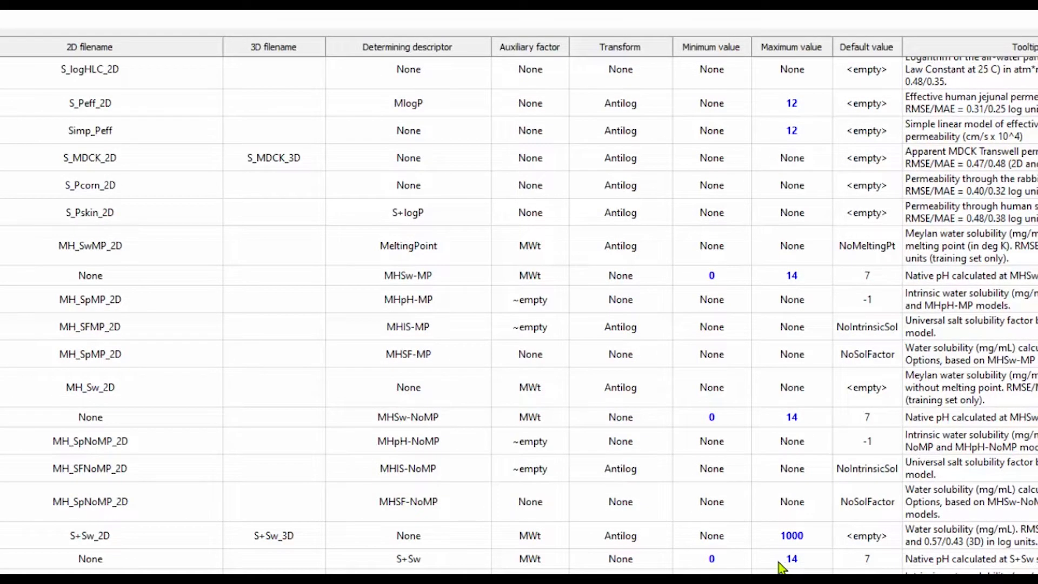
scroll(767, 572, down, 6)
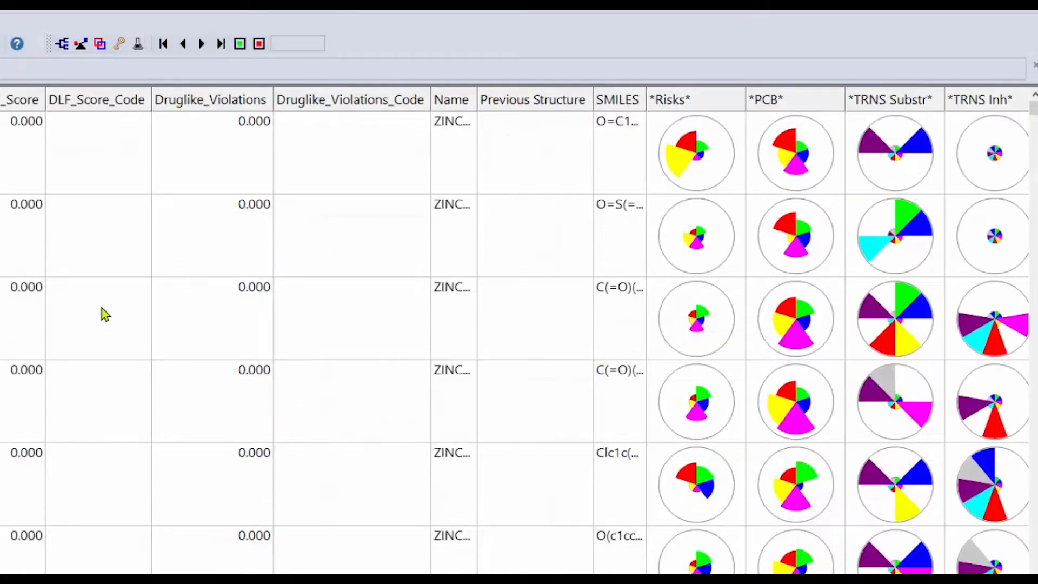
View the description of the ADMET_Risk column in the compound spreadsheet.
scroll(515, 329, right, 10)
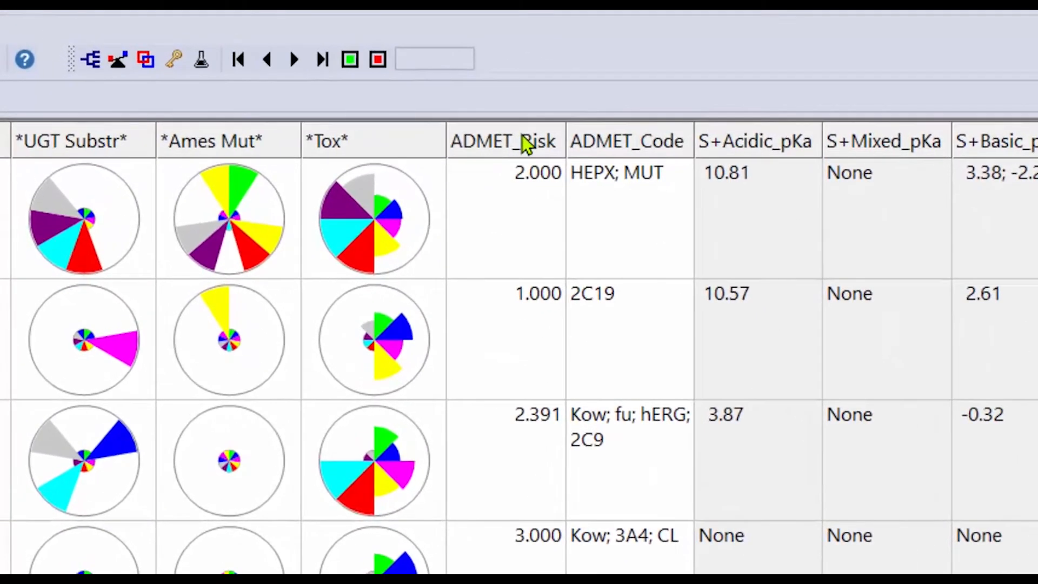
mouse_move(477, 131)
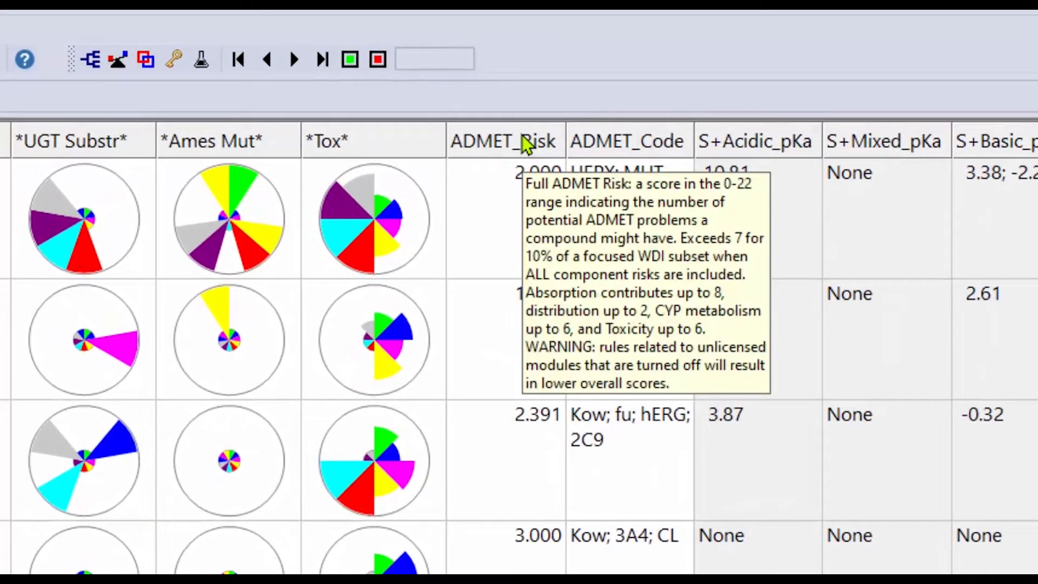
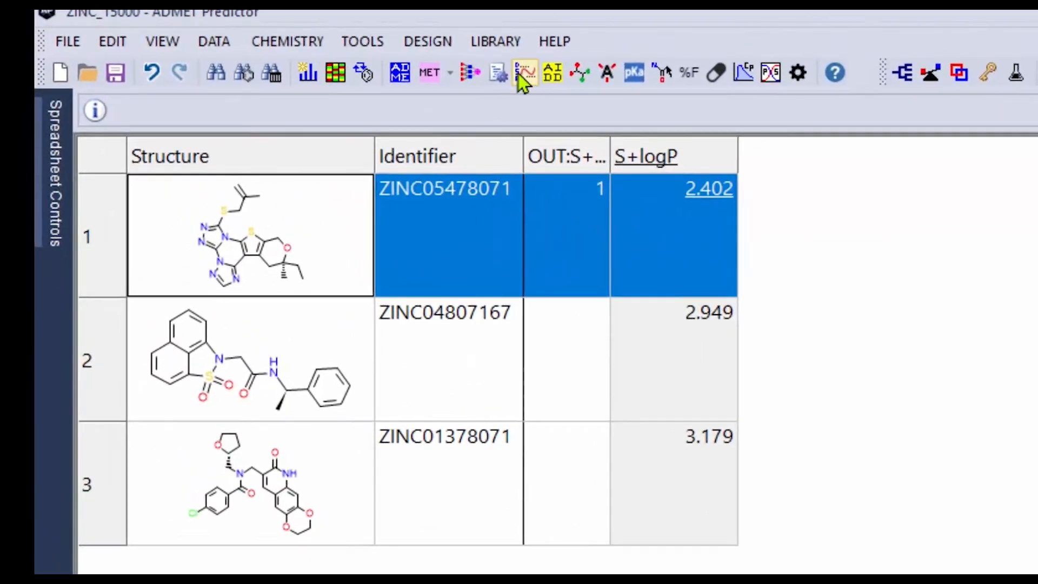
Run Descriptor Sensitivity Analysis on the selected rows only and choose the S+logP model.
click(522, 76)
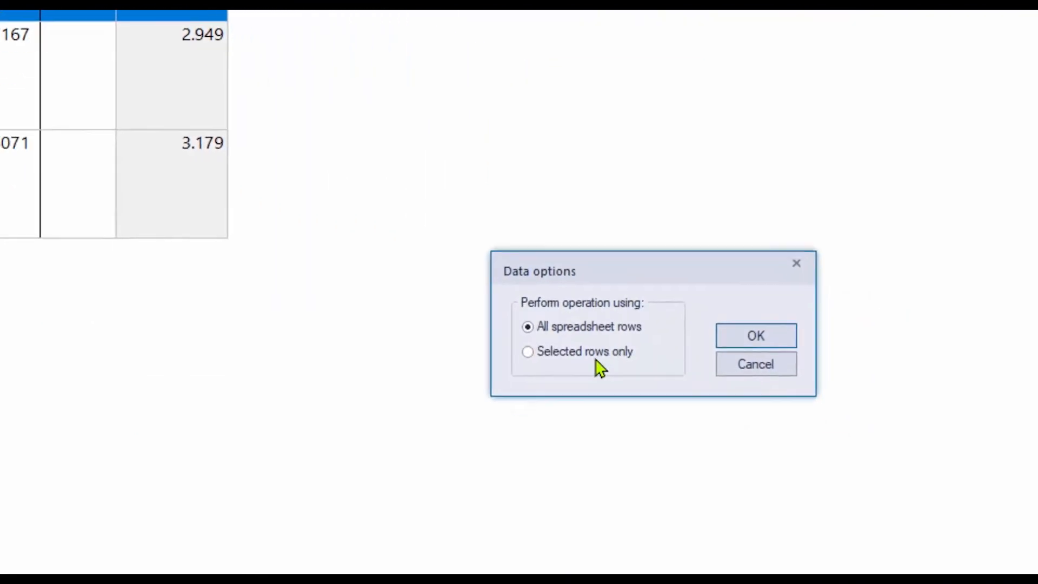
click(584, 357)
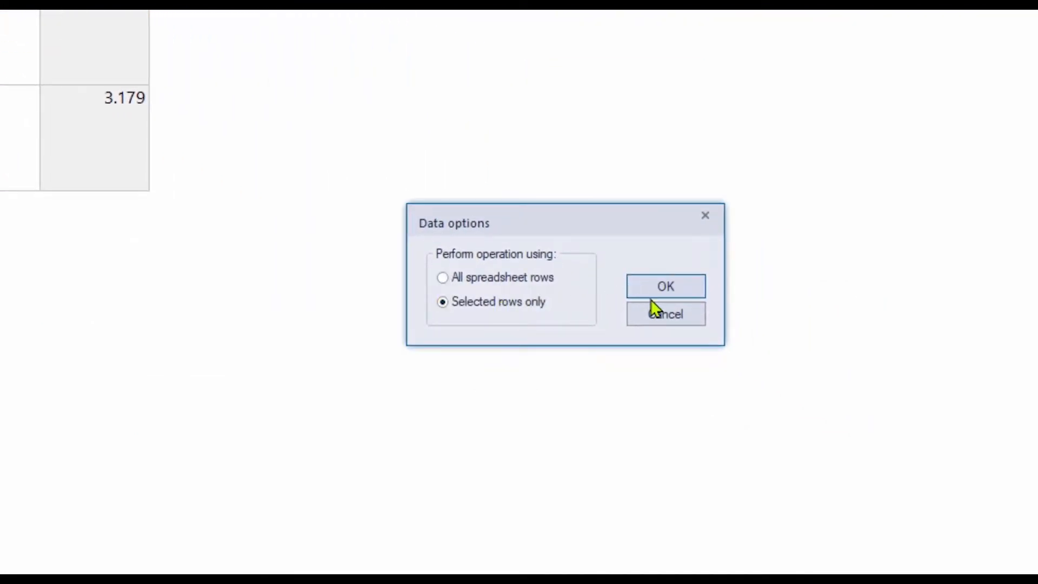
click(664, 286)
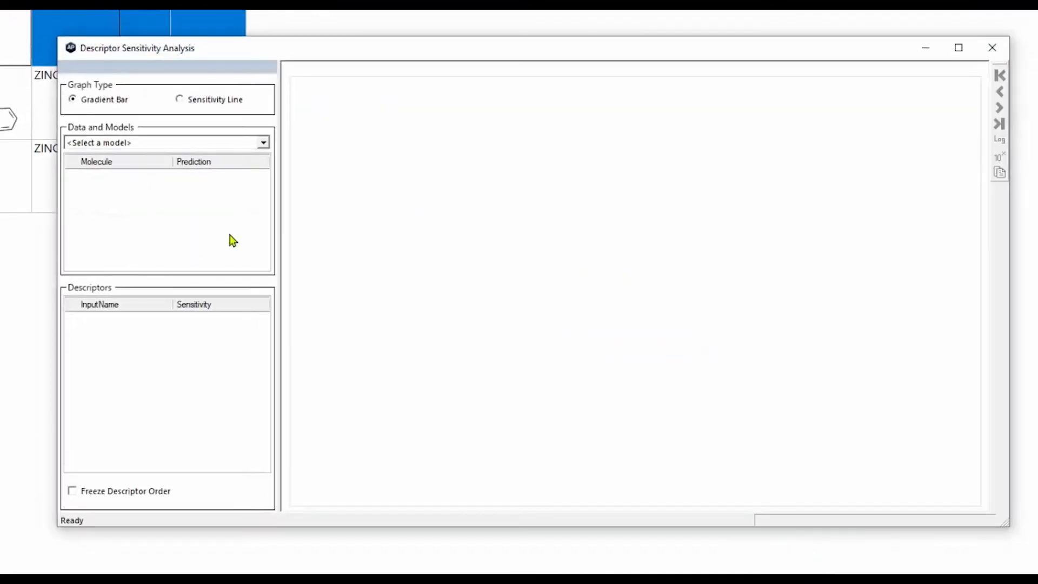
click(262, 143)
click(204, 157)
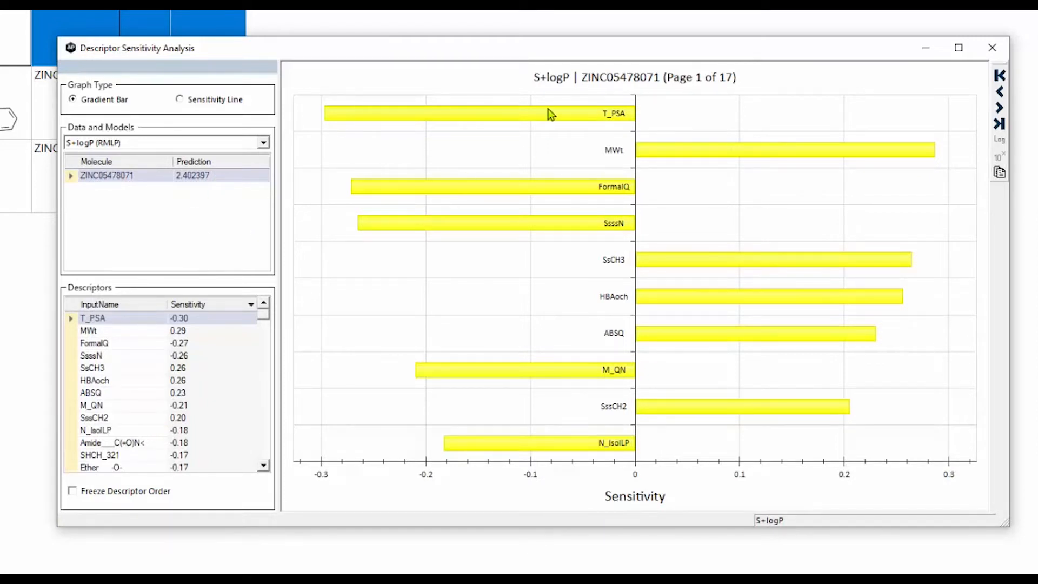
Sort the descriptors by input name and switch the graph type to Sensitivity Line for SaaaN.
drag(571, 54, 603, 54)
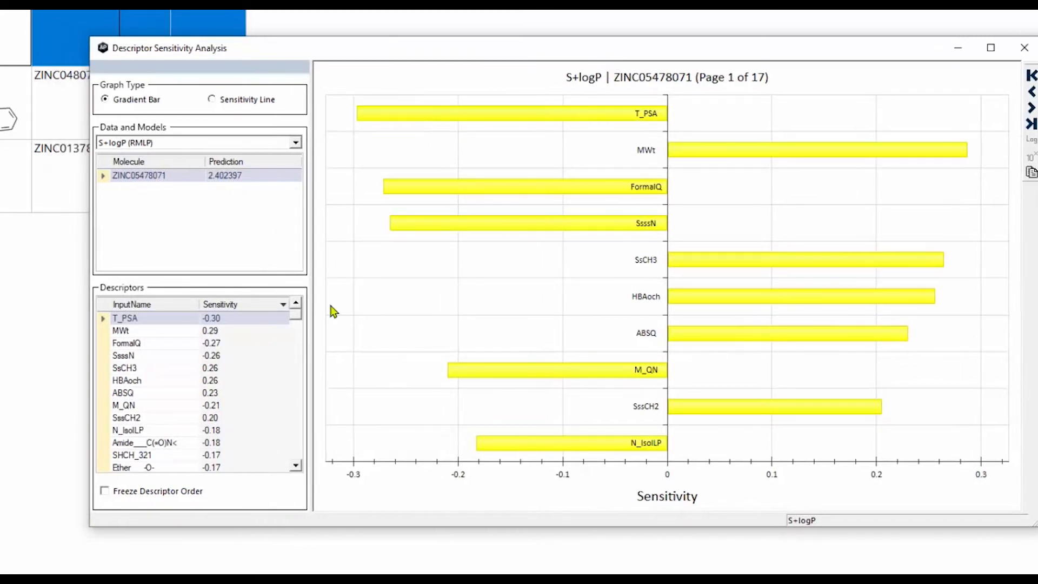
click(148, 305)
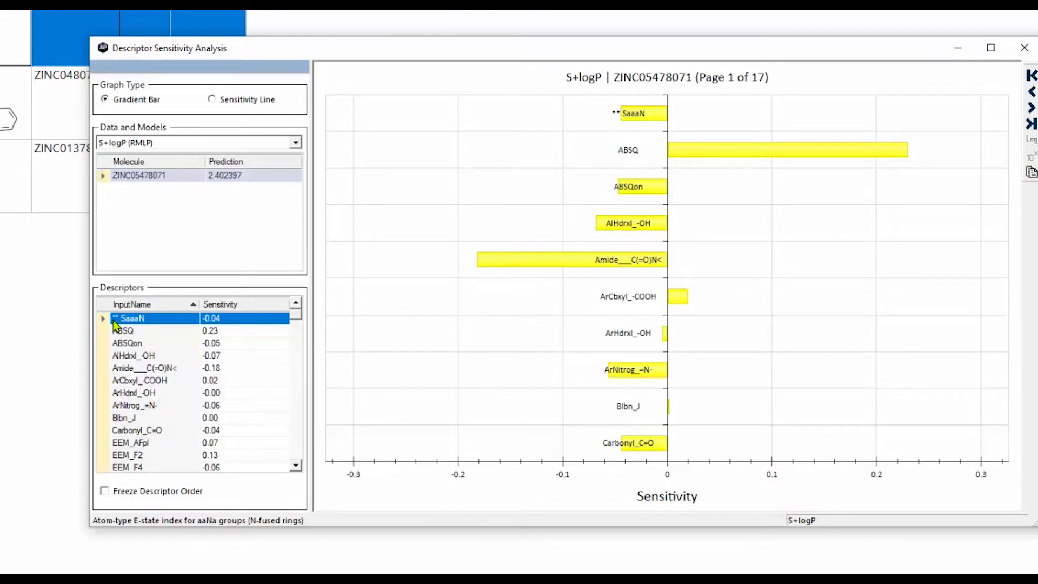
click(226, 105)
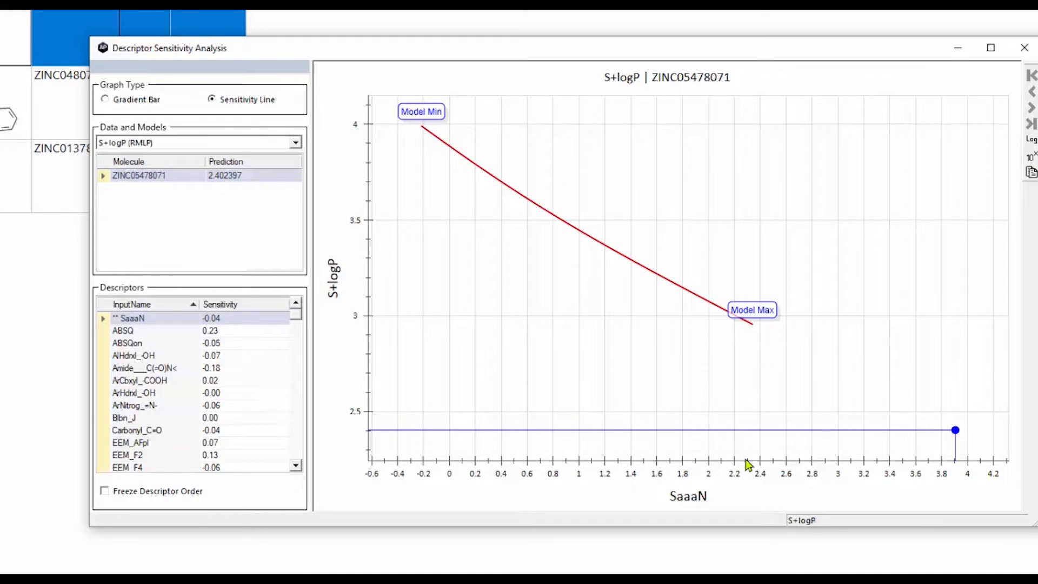
Sort the descriptors by descending sensitivity to plot the T_PSA sensitivity line.
click(258, 306)
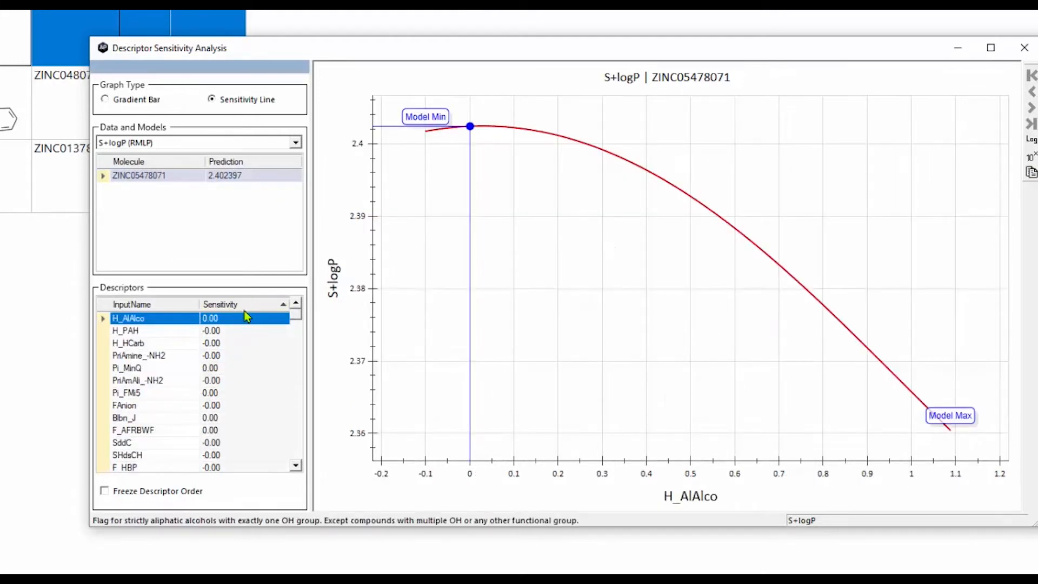
click(245, 307)
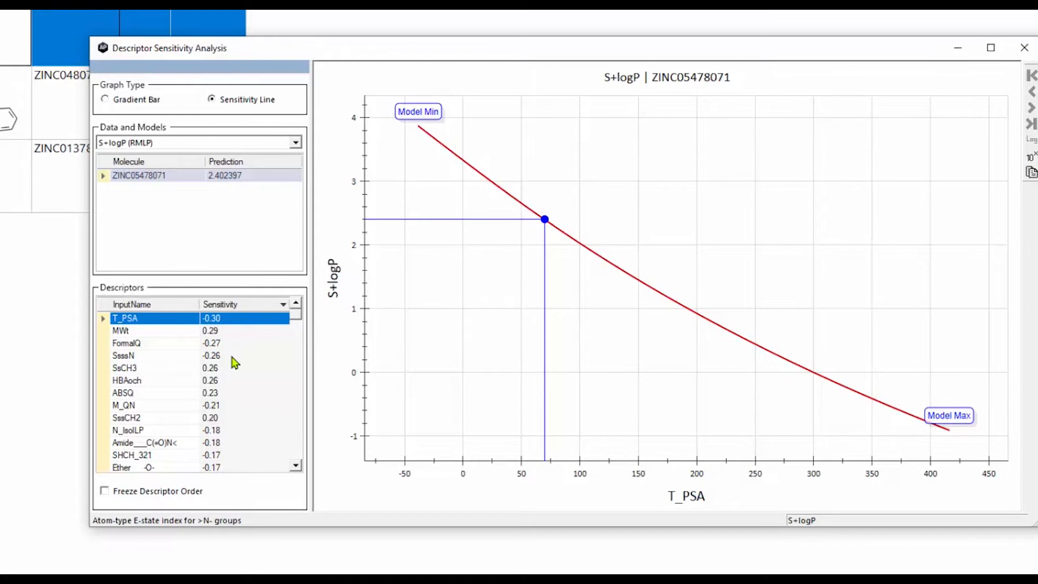
Review the SaaaN sensitivity line again using the input name order, and return to T_PSA with the descending sensitivity order.
click(181, 305)
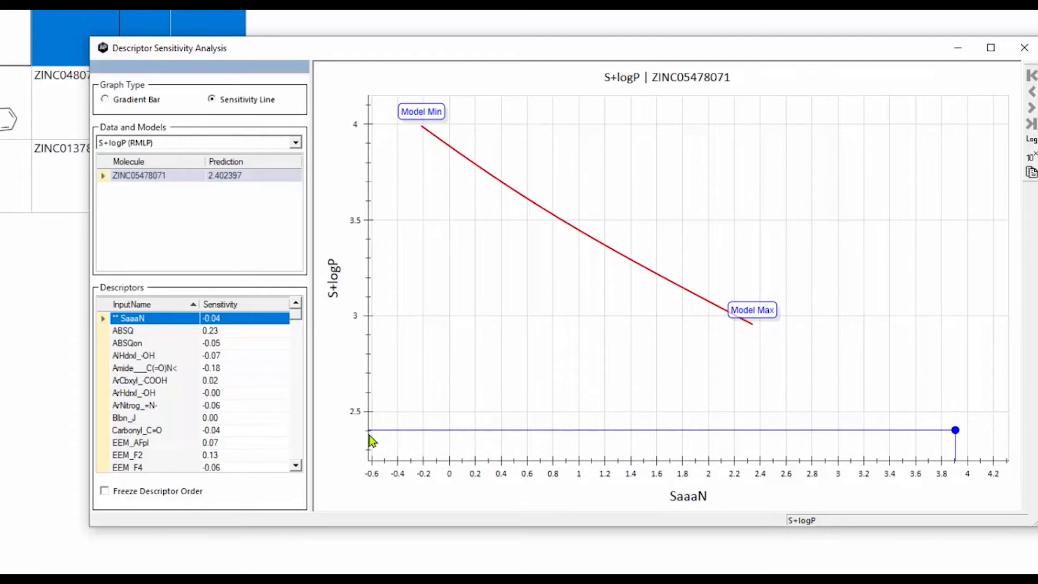
click(234, 303)
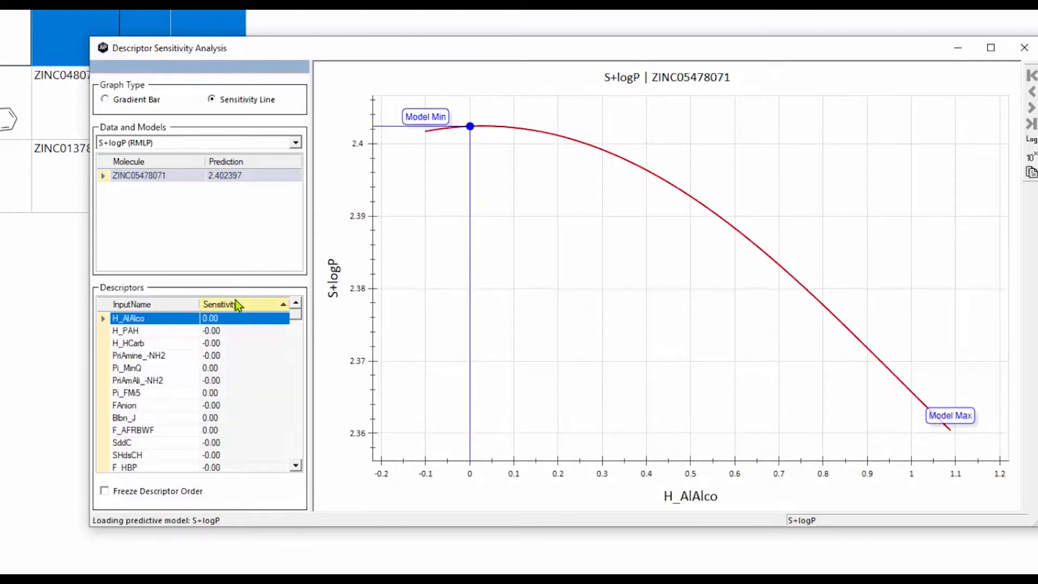
click(235, 303)
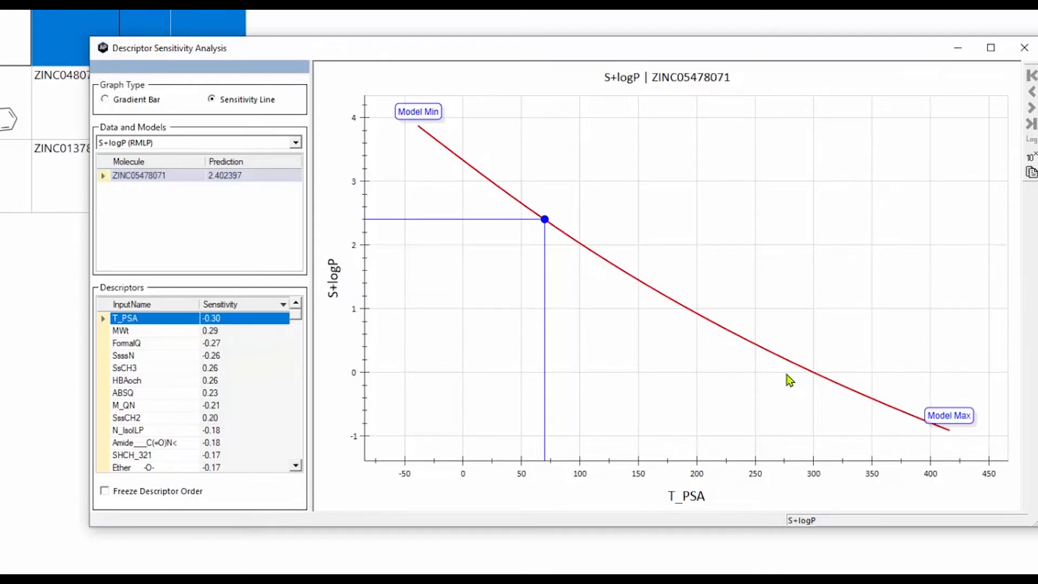
Compare the least and most sensitive descriptors by reversing the sensitivity order, and display the MWt sensitivity line.
click(186, 307)
click(236, 305)
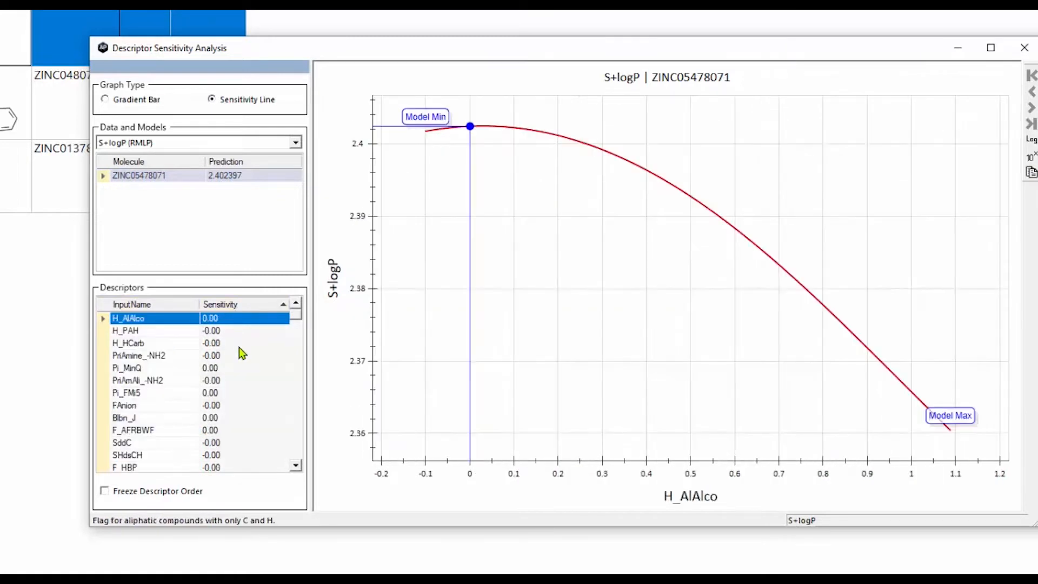
click(255, 303)
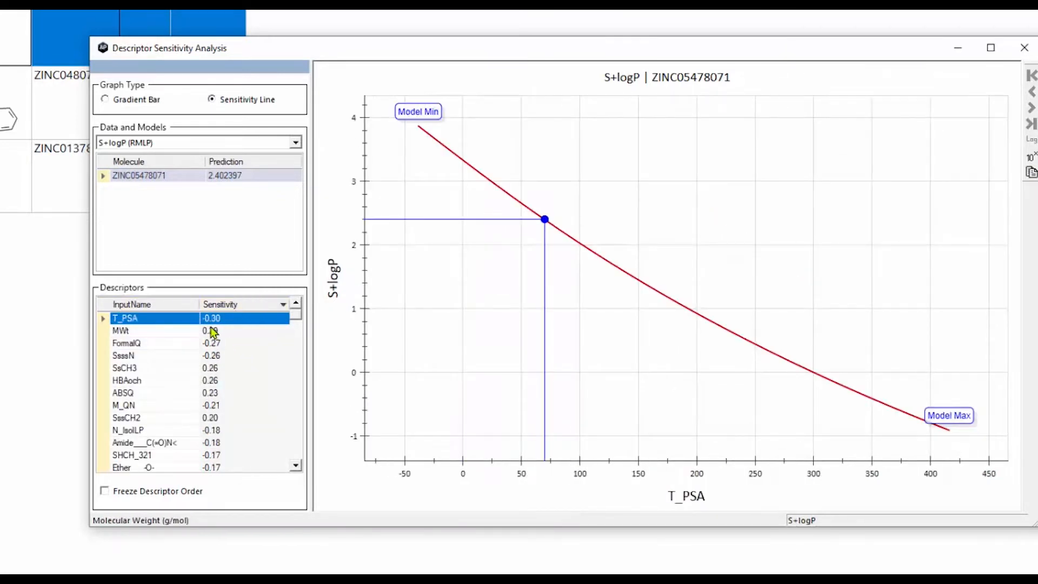
click(231, 332)
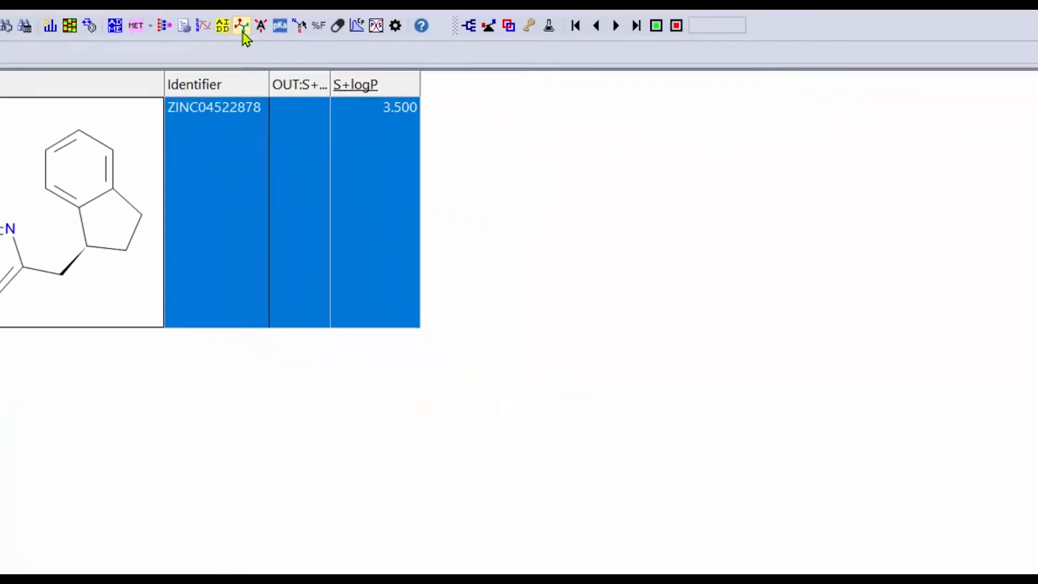
Run Structure Sensitivity Analysis on the selected compound with the S+logP model and look through the other available models.
click(242, 27)
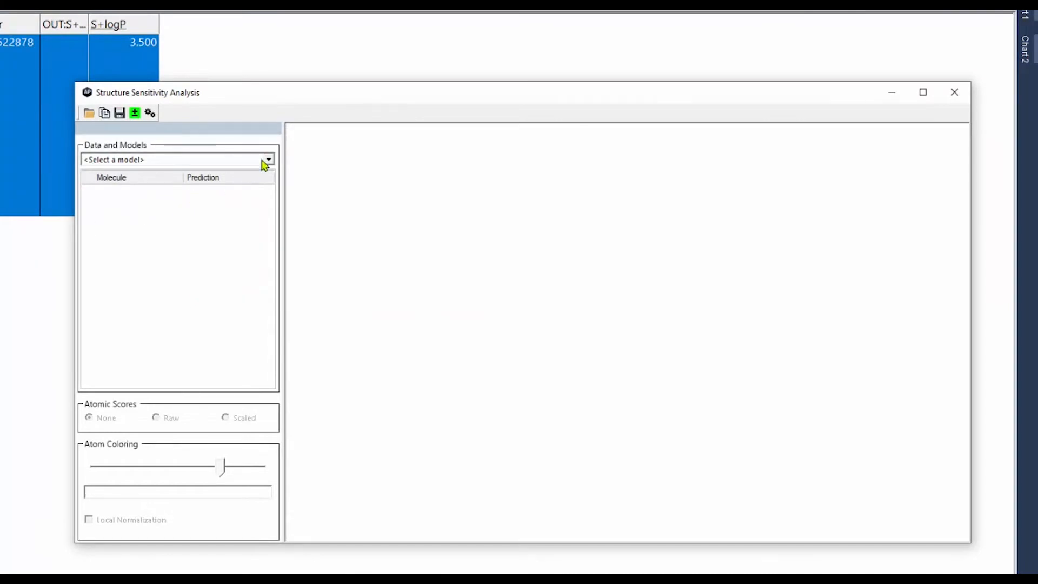
click(268, 160)
click(222, 182)
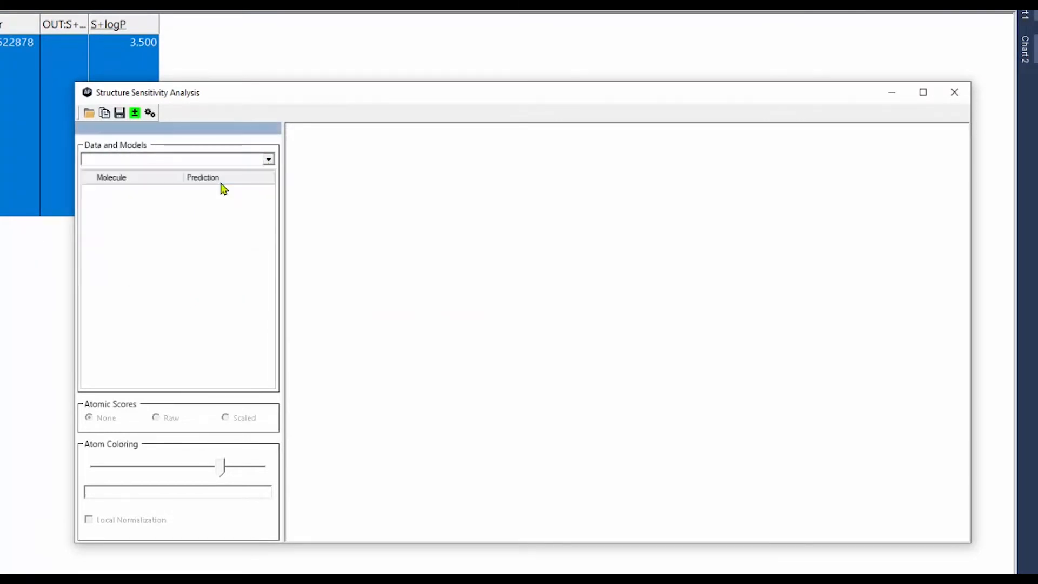
click(269, 160)
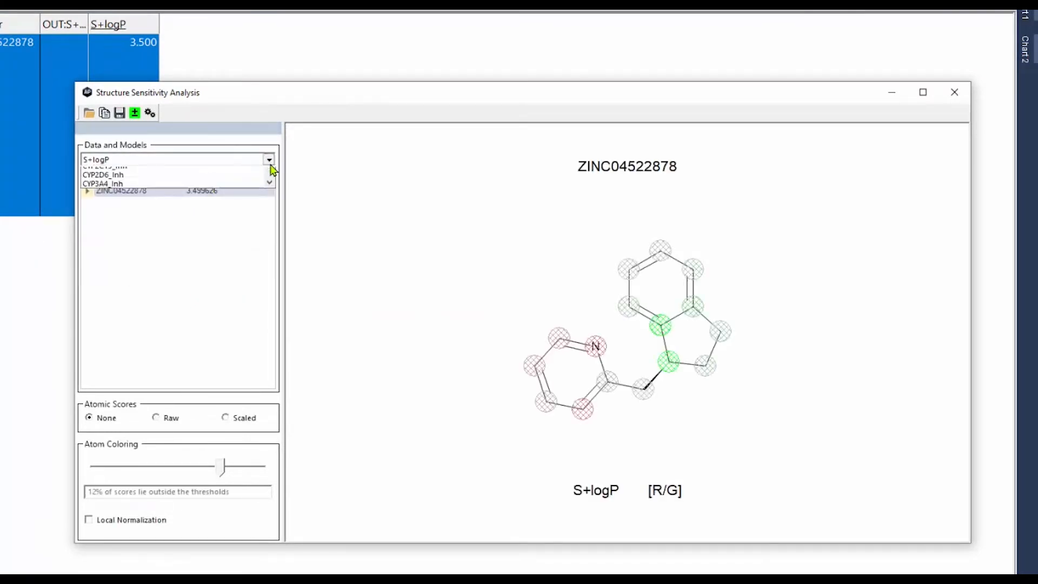
drag(274, 226, 275, 189)
click(330, 187)
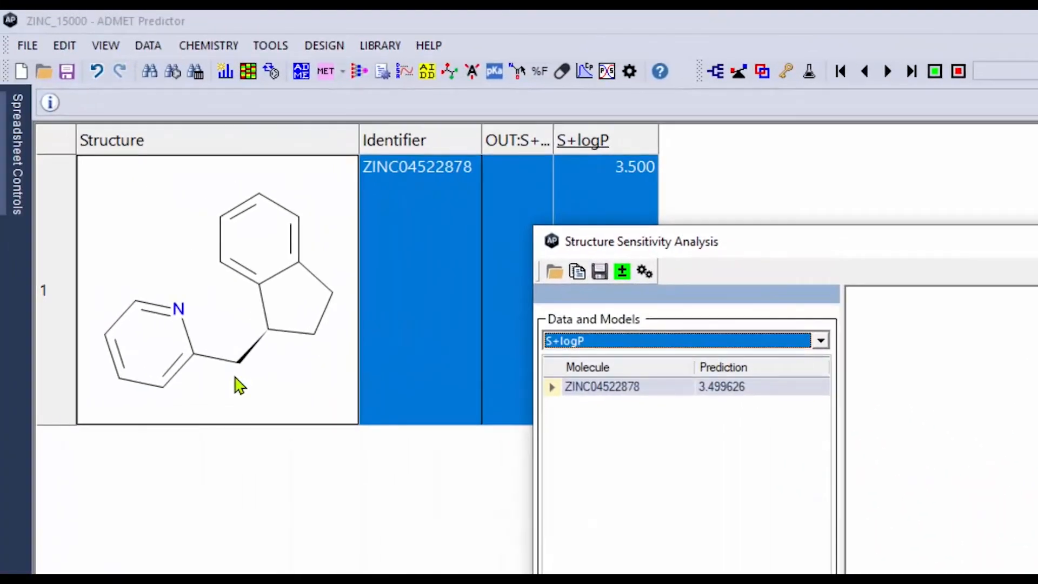
Open the compound in MedChem Designer, paste two copies of it, and line them up beside the original.
double_click(237, 383)
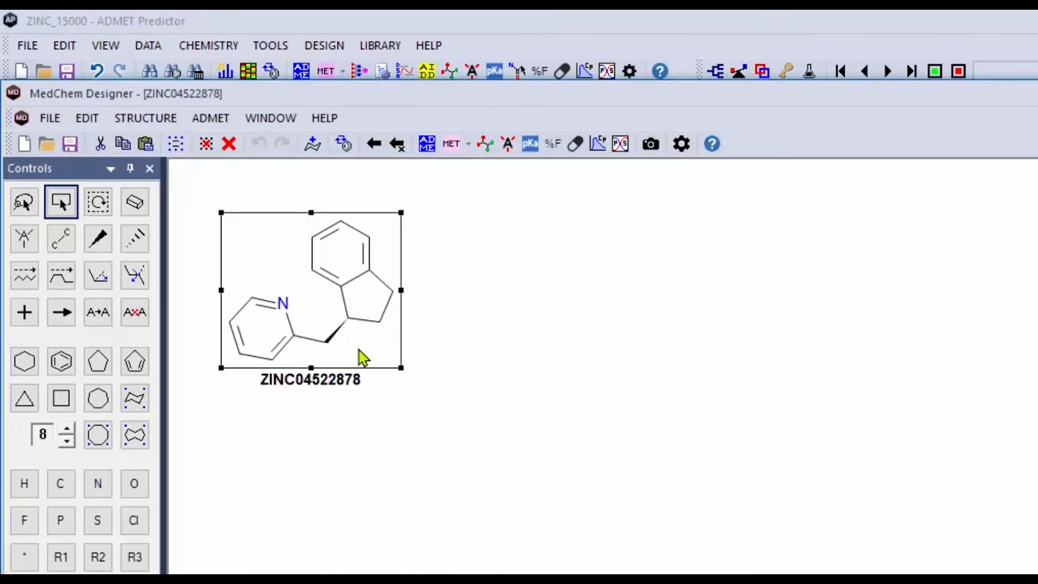
key(ctrl+v)
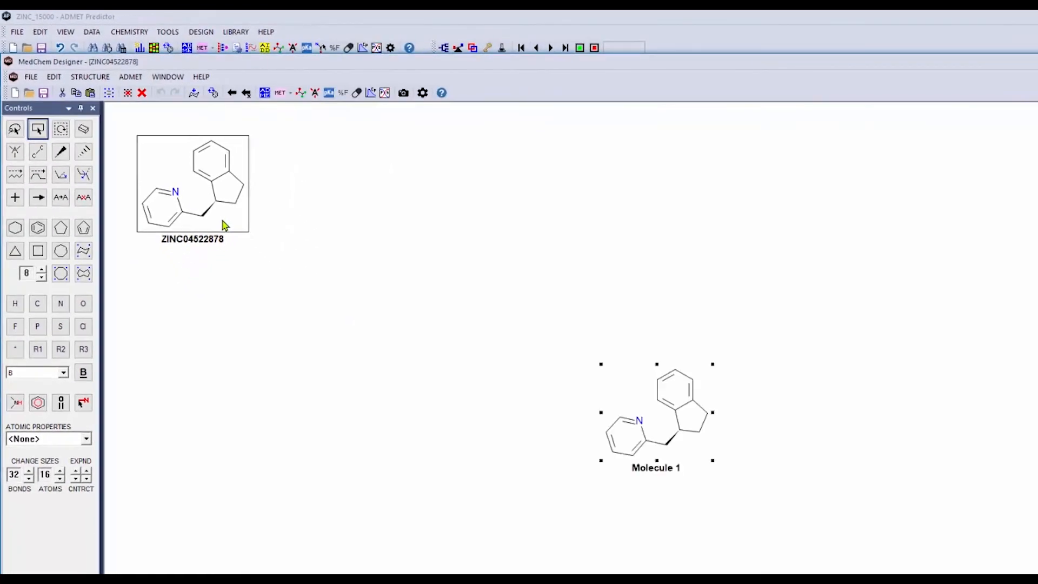
key(ctrl+v)
drag(692, 441, 398, 197)
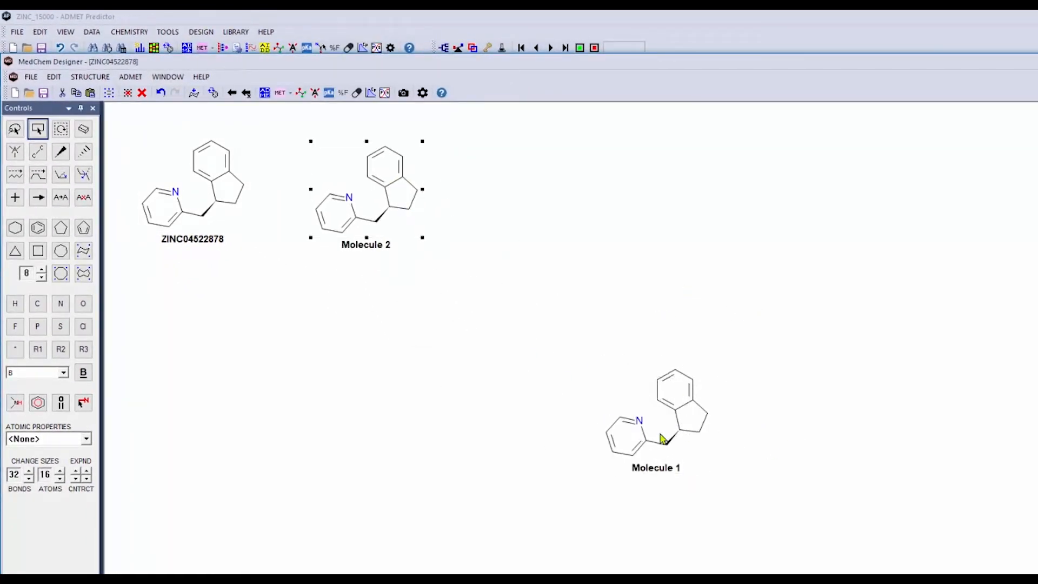
drag(664, 439, 521, 225)
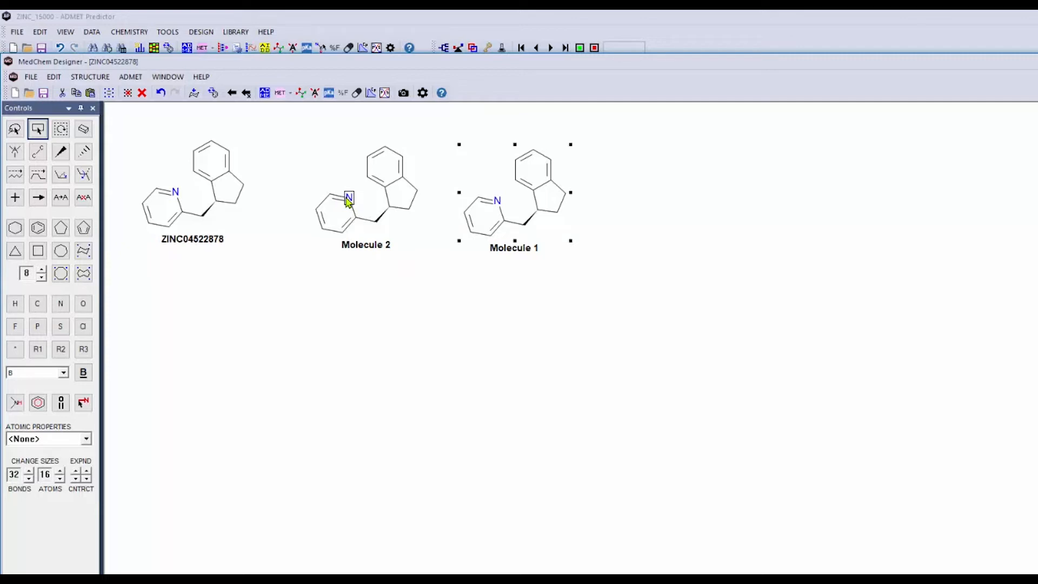
Change the pyridine nitrogen of Molecule 2 to carbon, put a nitrogen into Molecule 1, and calculate the ADMET properties.
key(c)
click(586, 234)
key(n)
click(263, 93)
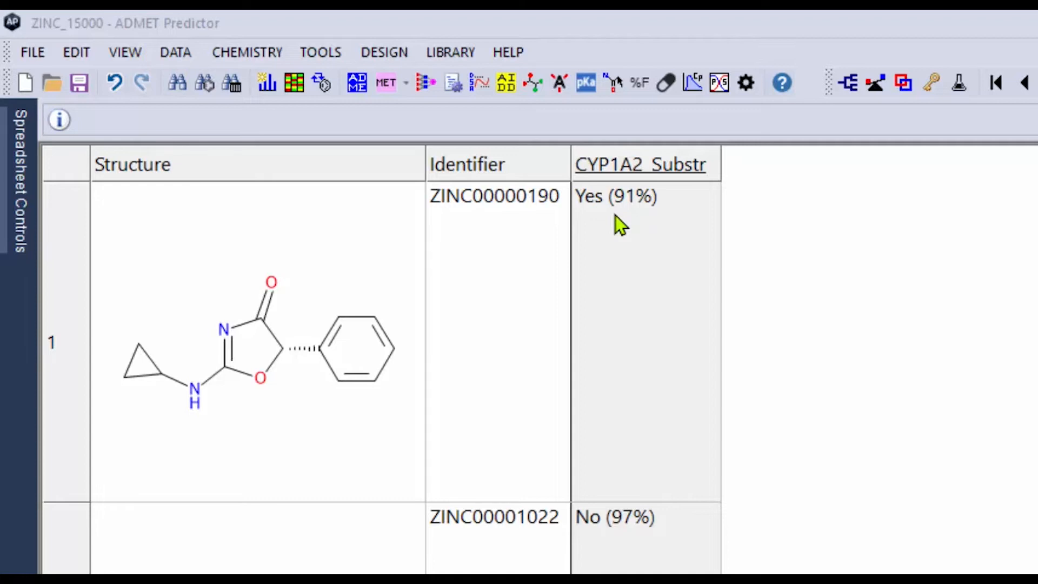
Insert the CONF:CYP1A2_Substr attribute as a column and place it after the CYP1A2_Substr column.
right_click(709, 174)
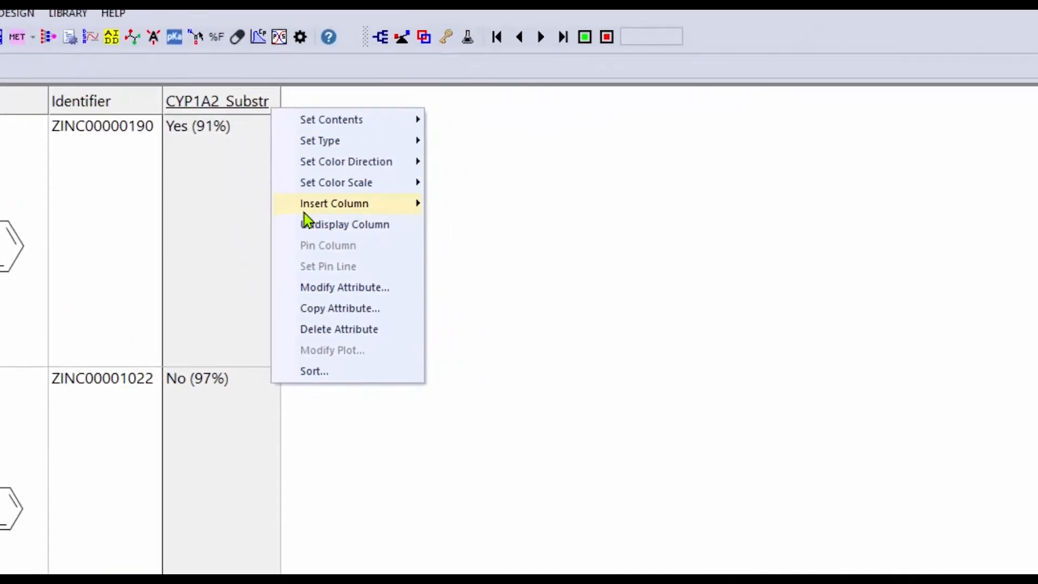
mouse_move(309, 210)
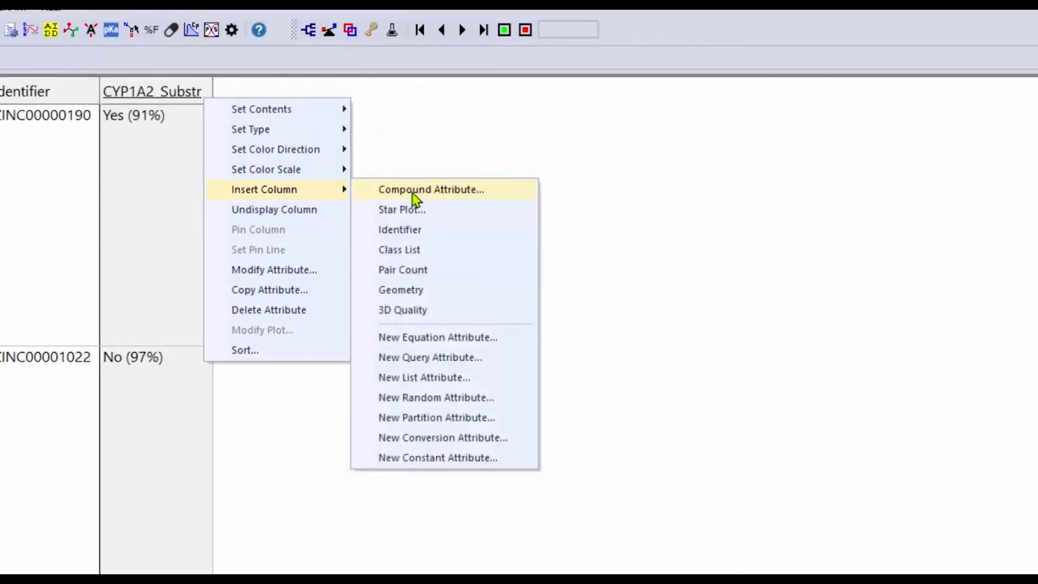
click(485, 204)
click(404, 465)
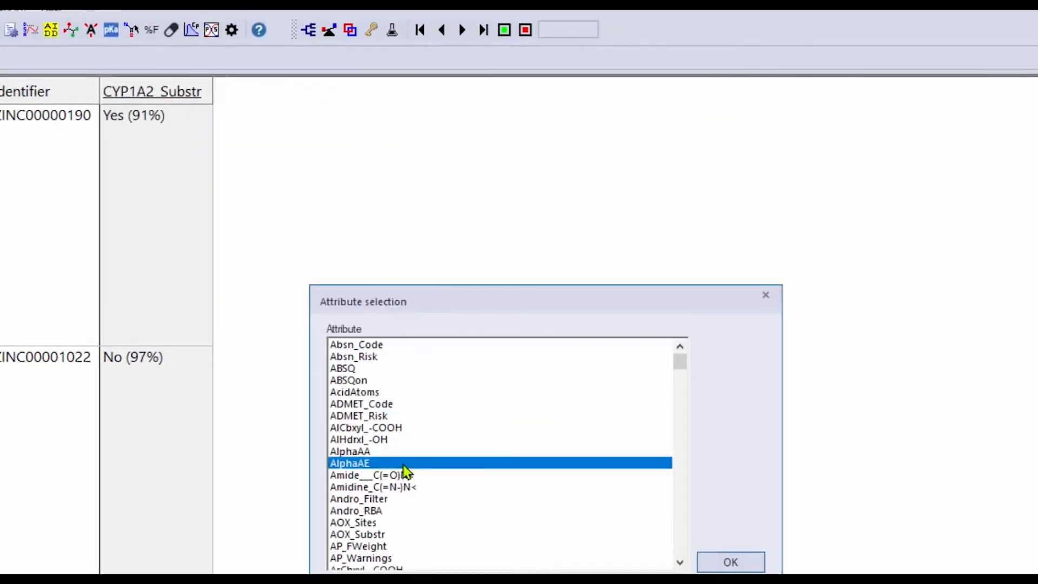
key(c)
scroll(374, 515, down, 9)
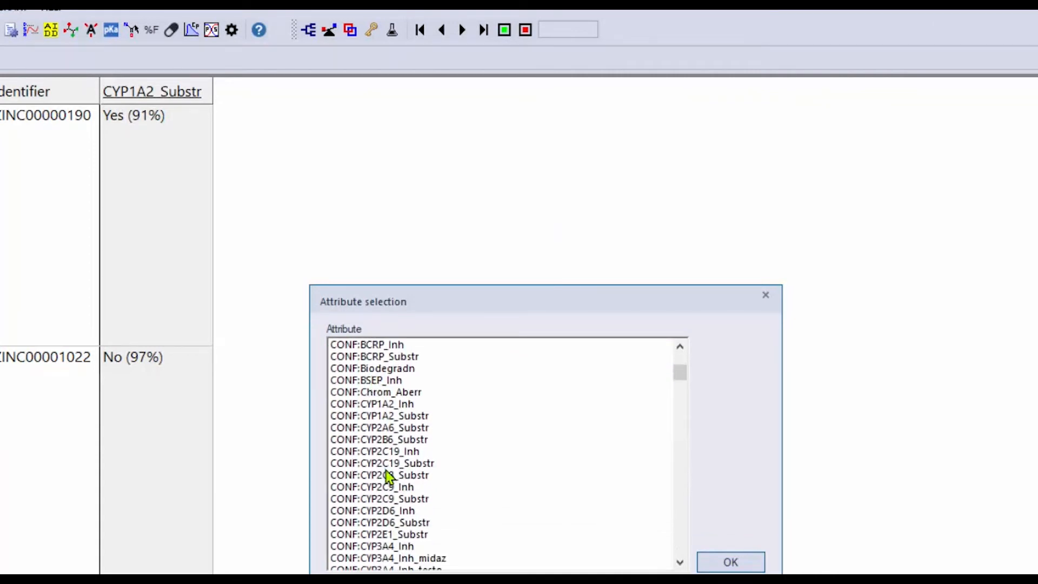
click(386, 416)
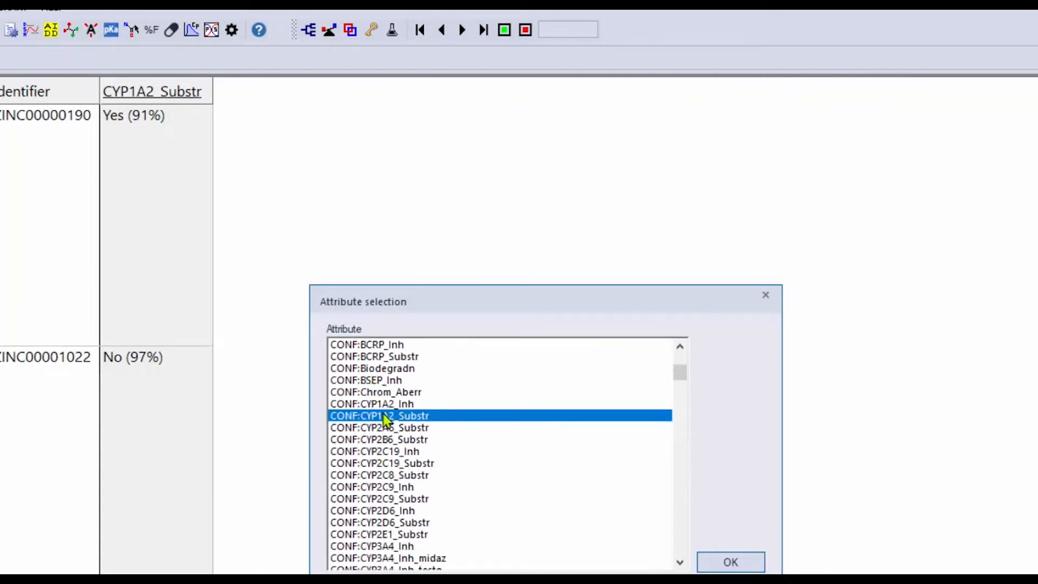
click(736, 562)
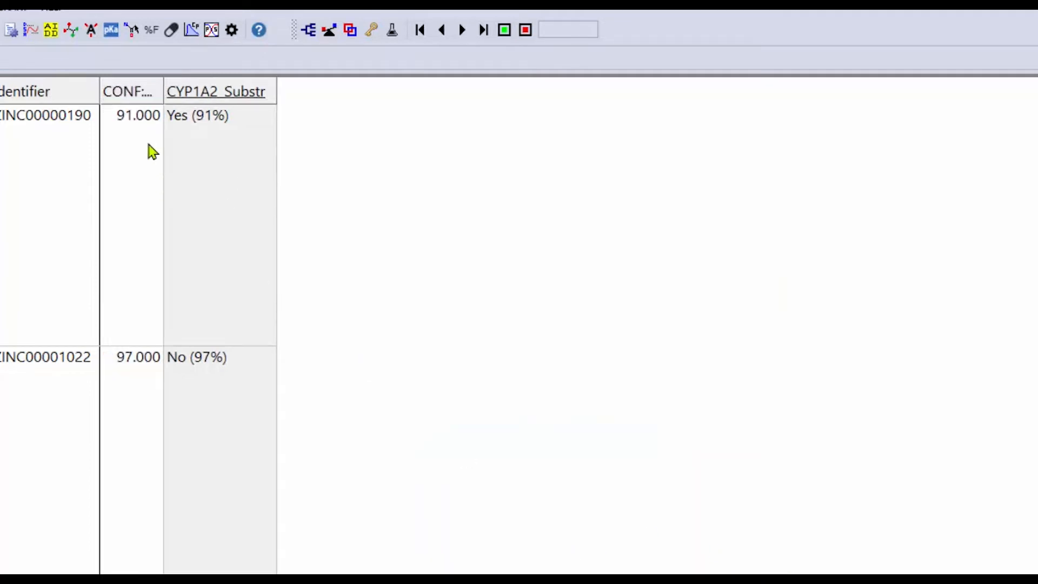
drag(135, 95, 399, 113)
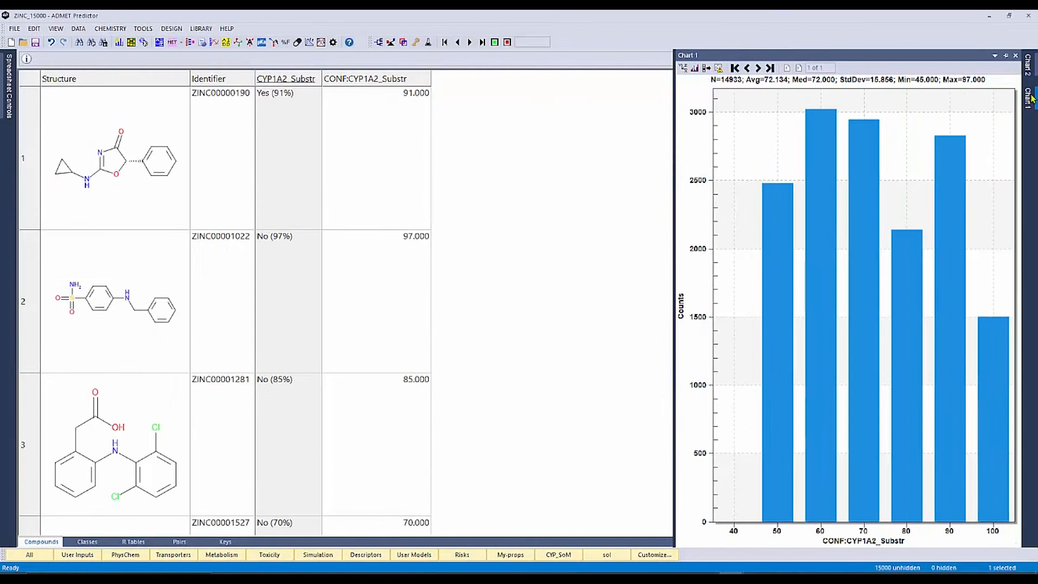
Show the Chart 1 histogram of CONF:CYP1A2_Substr and pin it beside the spreadsheet.
click(1030, 98)
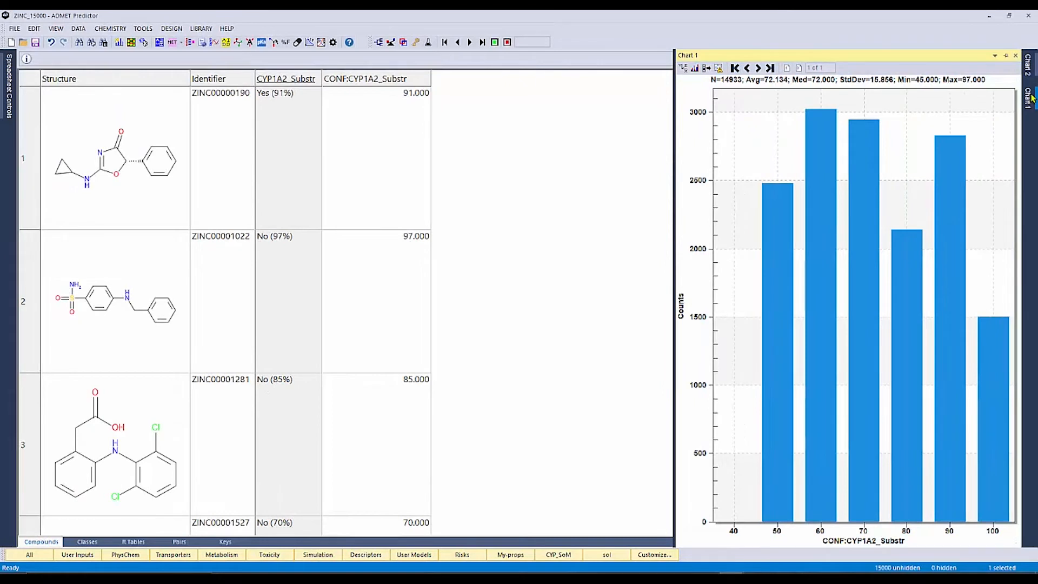
click(1006, 56)
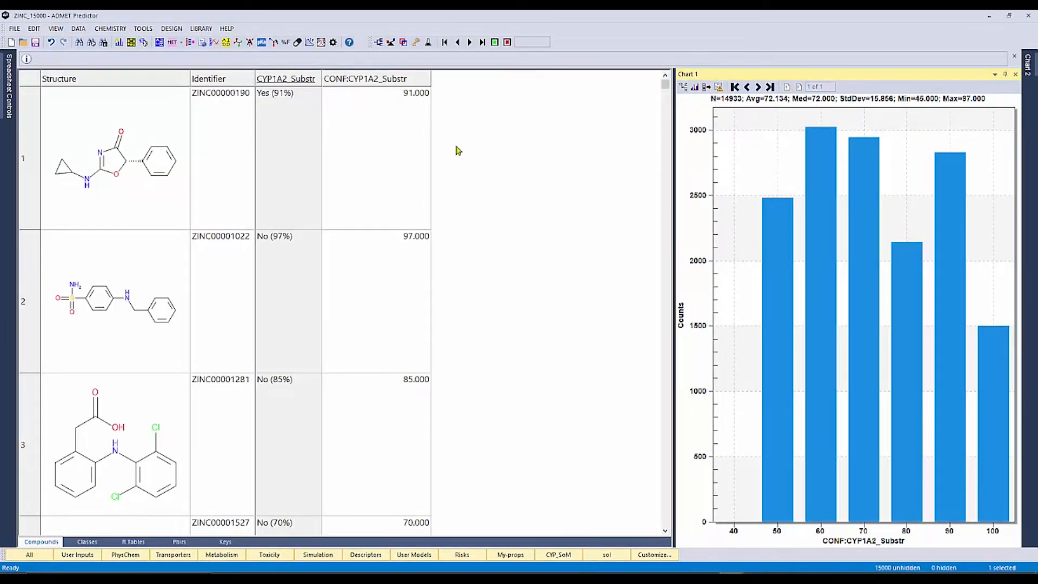
Sort the compounds by ascending CONF:CYP1A2_Substr and examine the out-of-scope and lowest-confidence predictions.
click(422, 79)
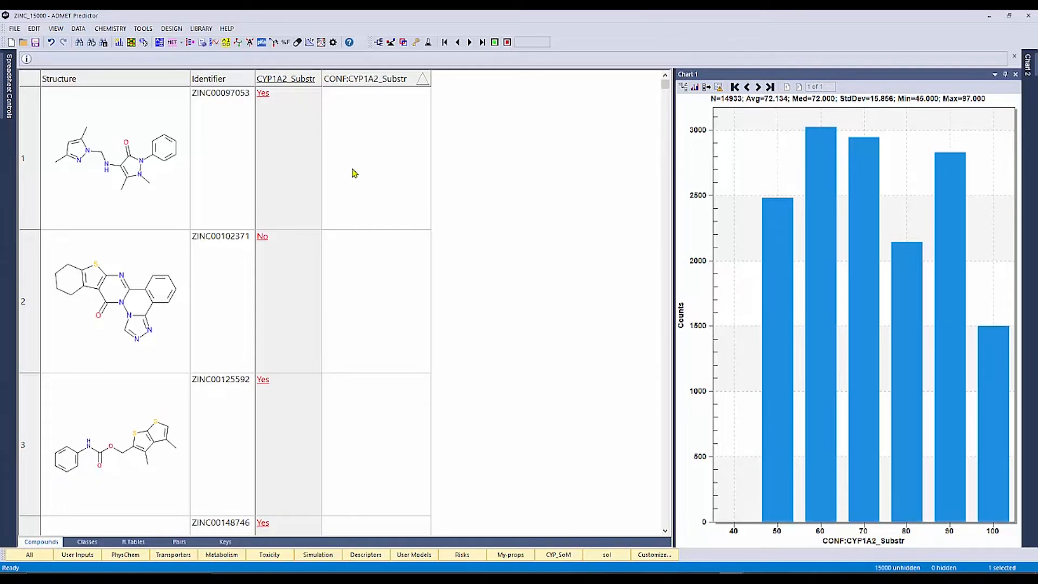
click(665, 100)
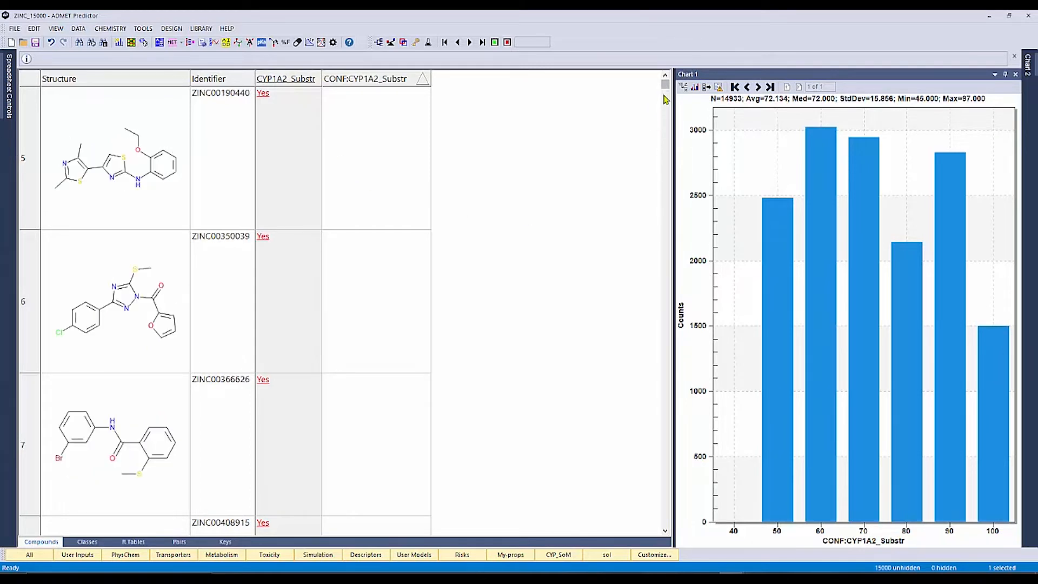
click(664, 96)
click(664, 96)
mouse_move(664, 85)
mouse_down()
mouse_move(663, 109)
mouse_move(664, 98)
mouse_up()
scroll(446, 268, up, 3)
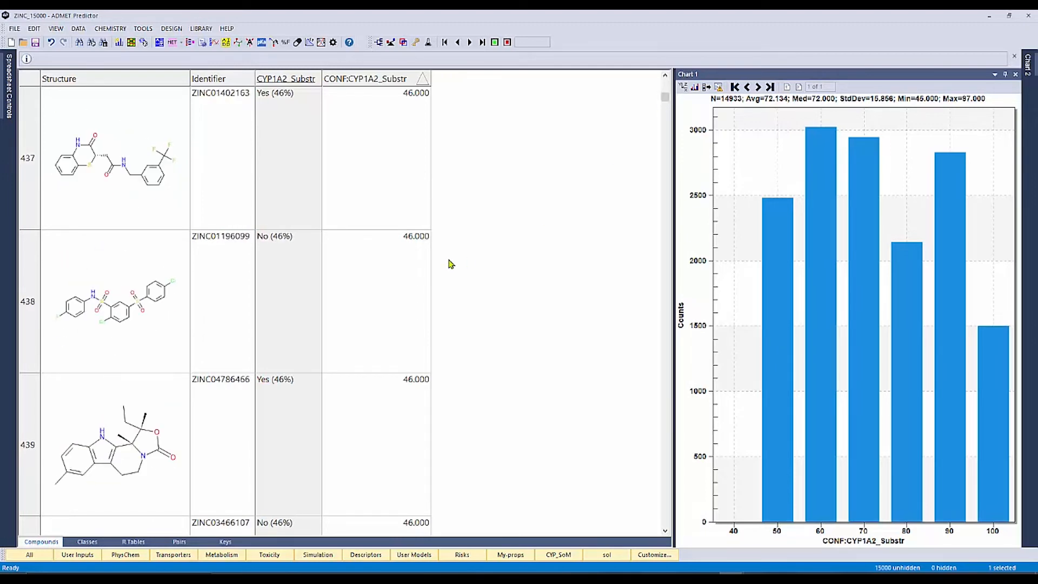
scroll(448, 264, up, 5)
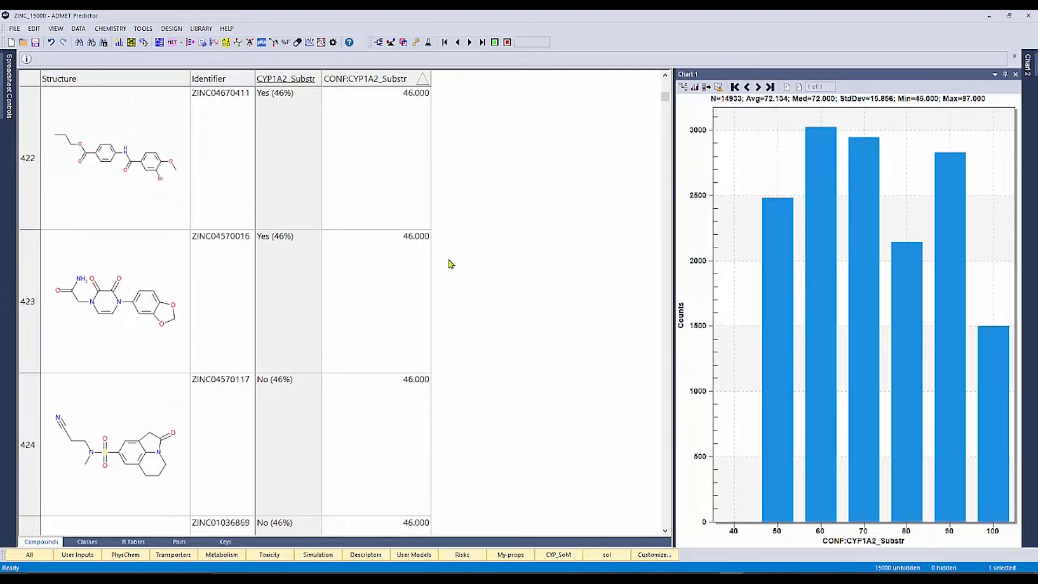
Sort the compounds by descending CONF:CYP1A2_Substr and return to the first rows.
click(405, 79)
scroll(494, 211, up, 6)
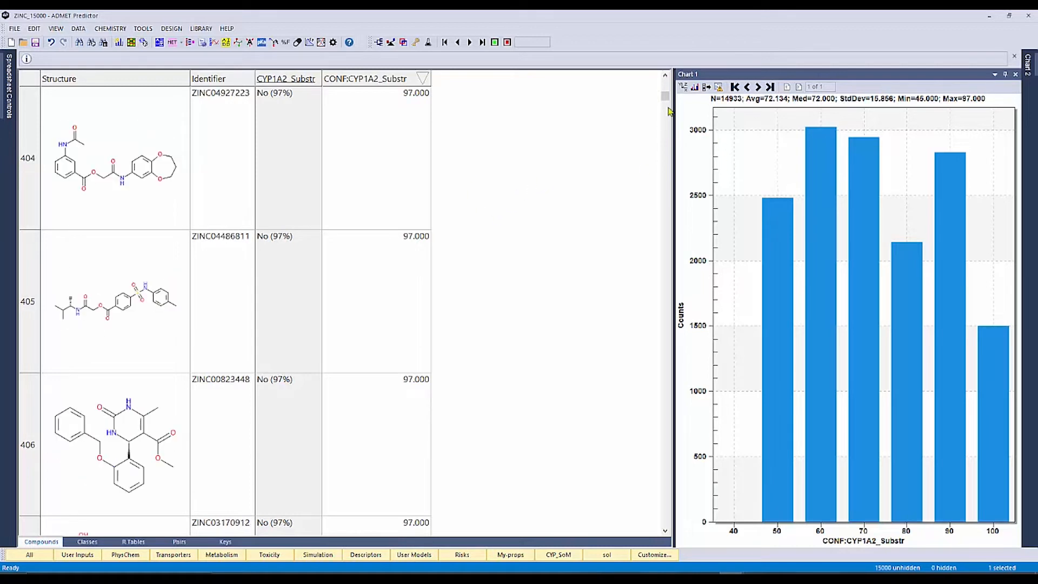
drag(665, 97, 664, 80)
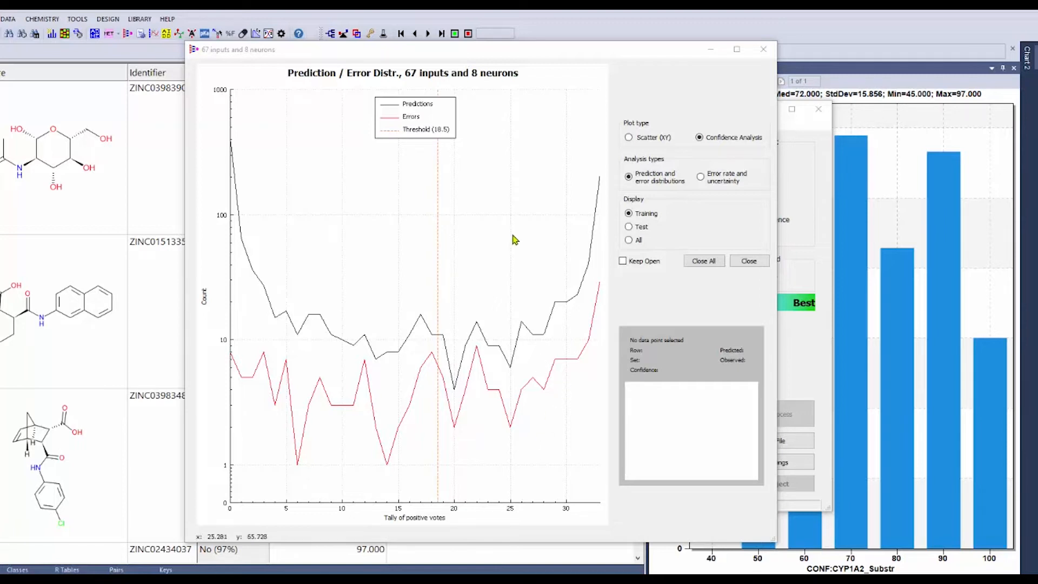
Compare the 67-input, 8-neuron model's scatter plot with its confidence analysis, including prediction and error distributions and error rate and uncertainty.
click(628, 138)
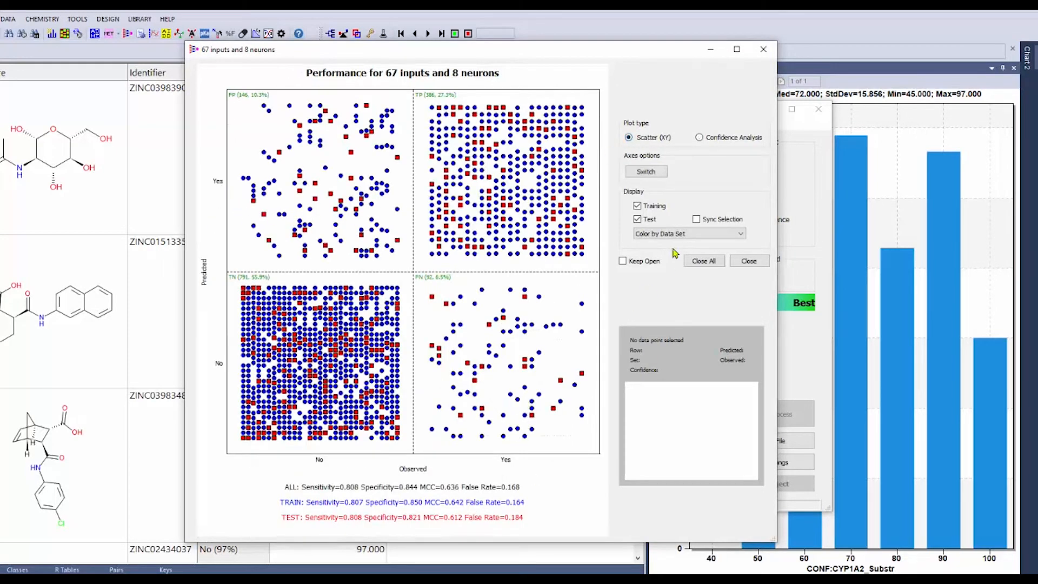
click(718, 143)
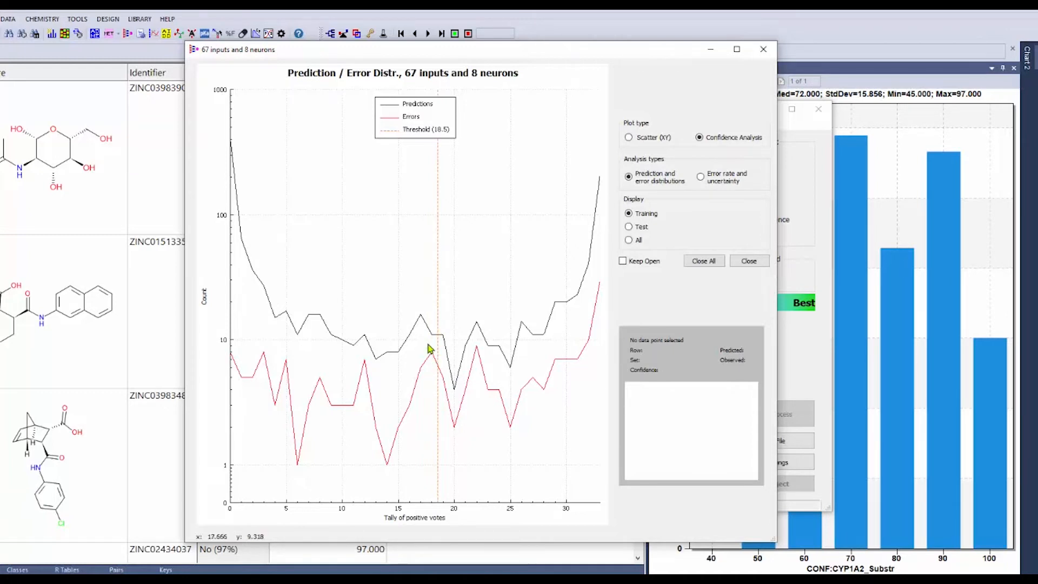
click(712, 181)
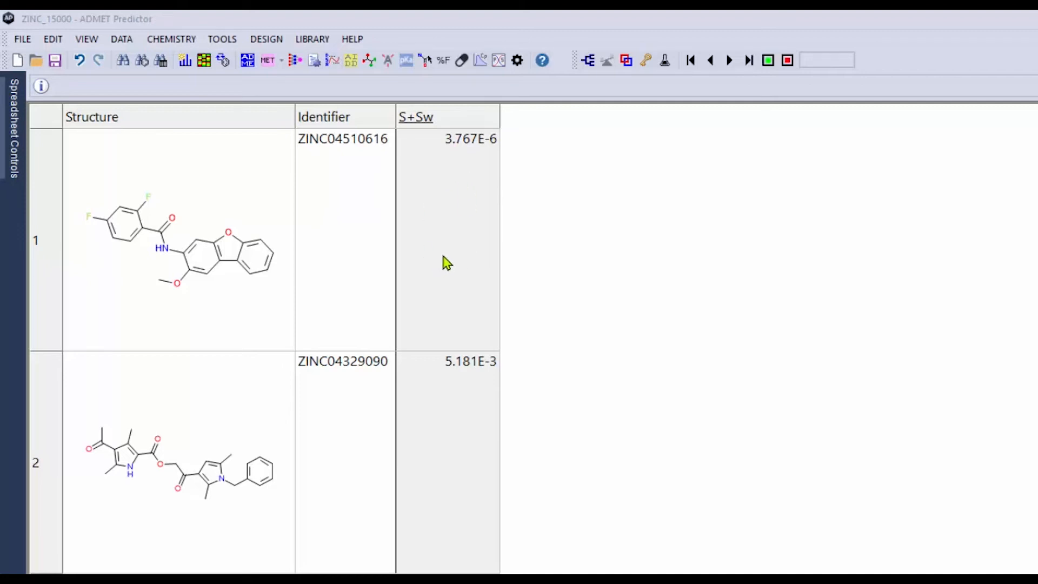
Enable the display of uncertainty estimates in the spreadsheet and widen the S+Sw column to fit them.
click(517, 60)
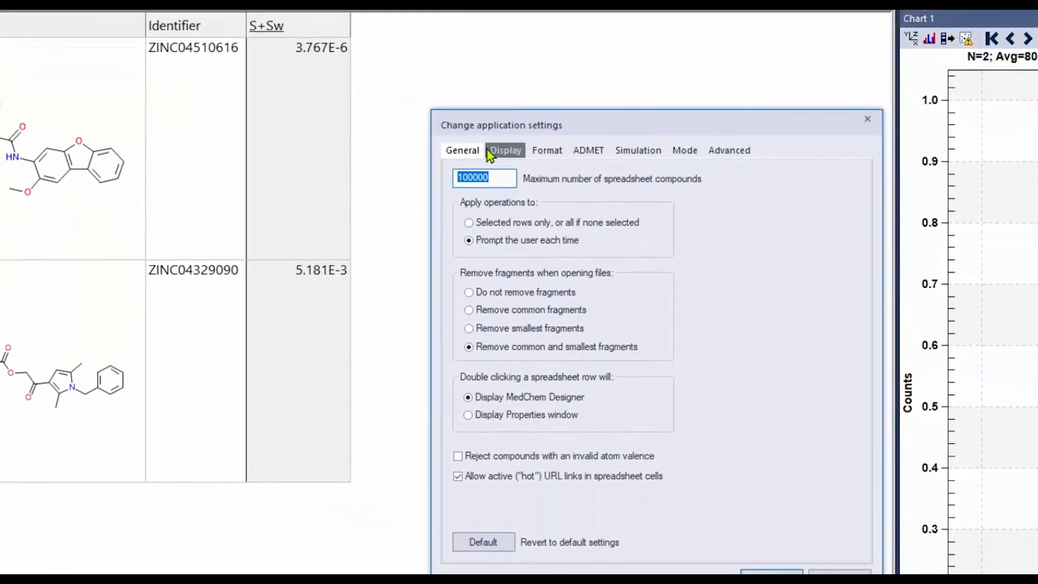
click(642, 245)
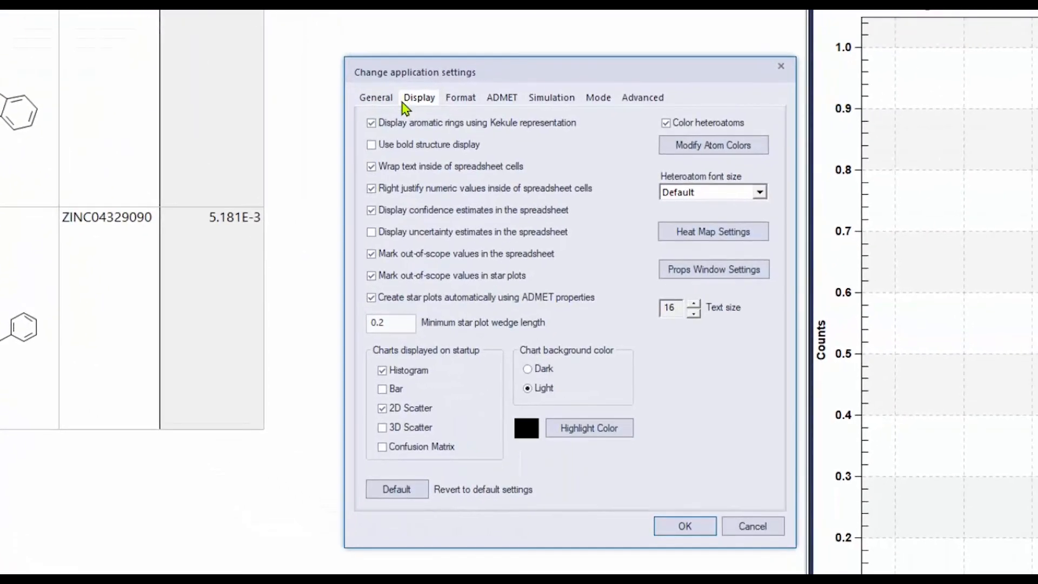
click(371, 232)
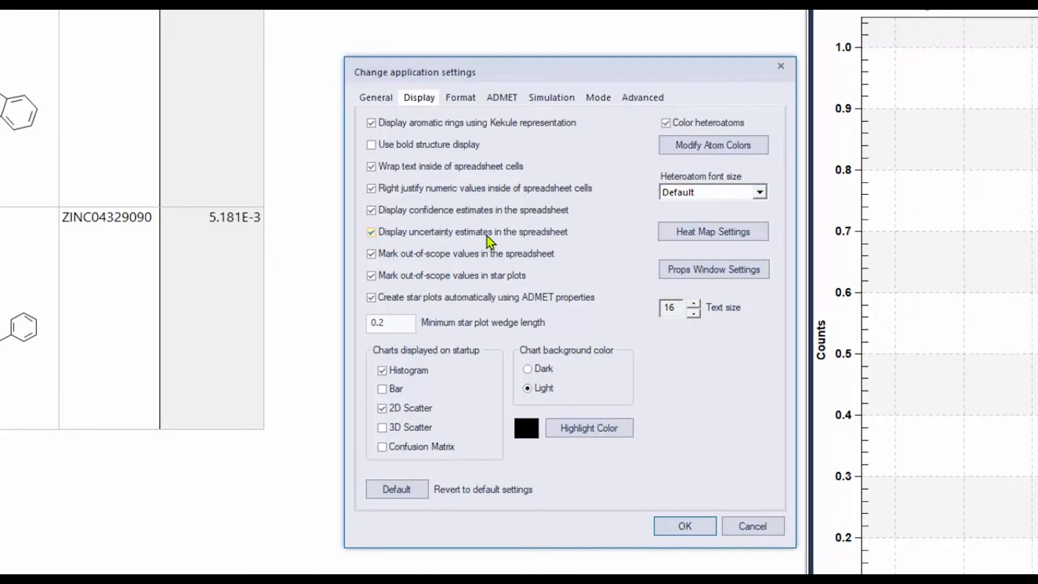
click(683, 527)
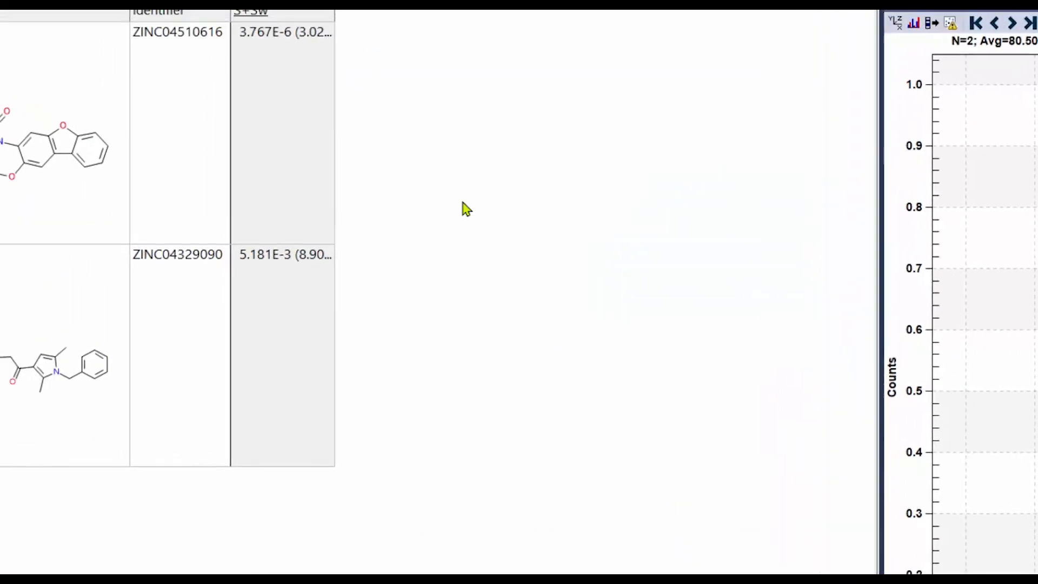
drag(453, 72, 590, 71)
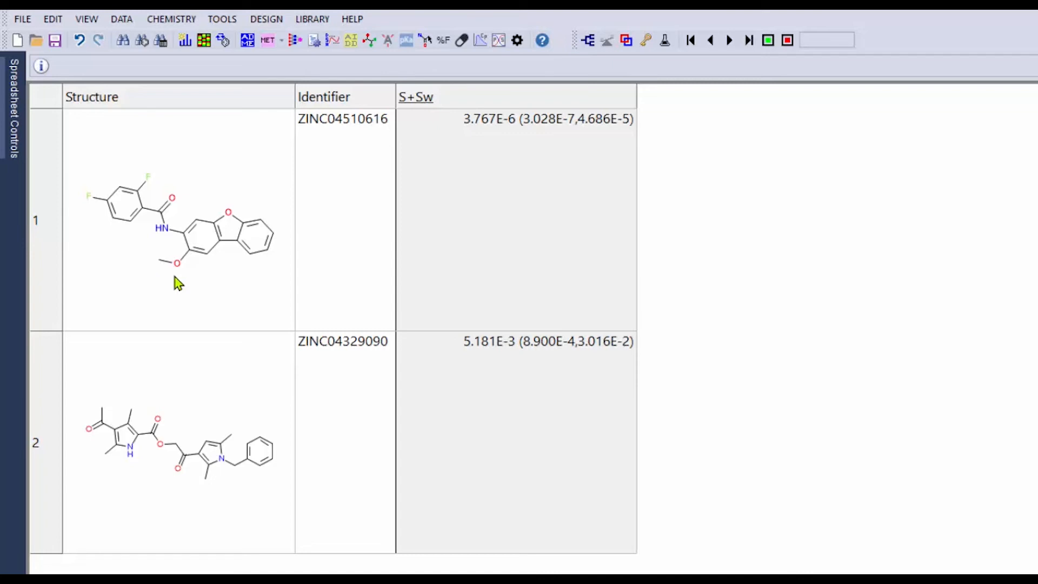
Generate a human Cp-time profile for ZINC04510616 as a 10 mg IR tablet, loading the compound's own values into the advanced simulation parameters.
click(216, 295)
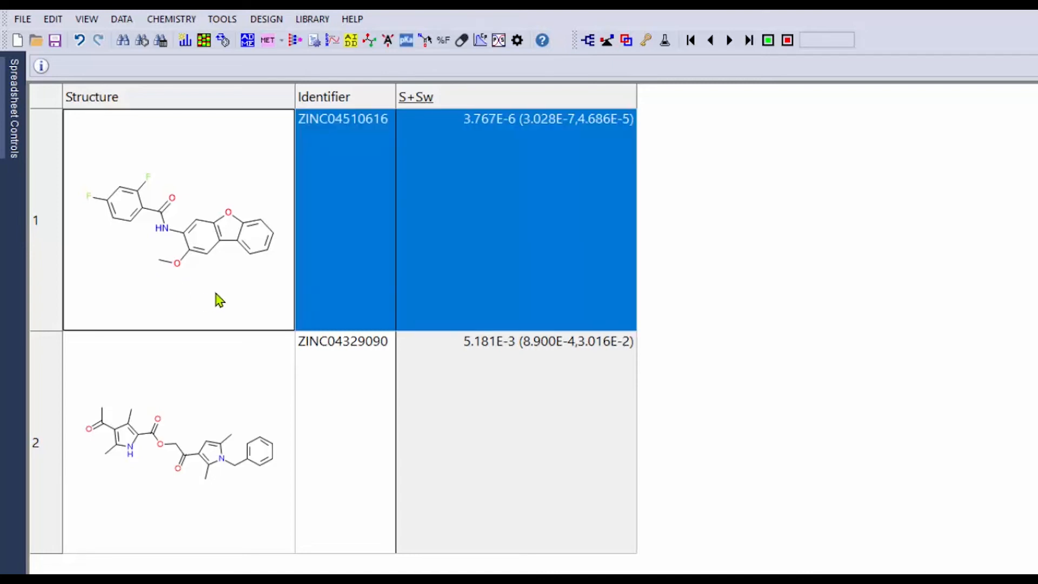
click(480, 44)
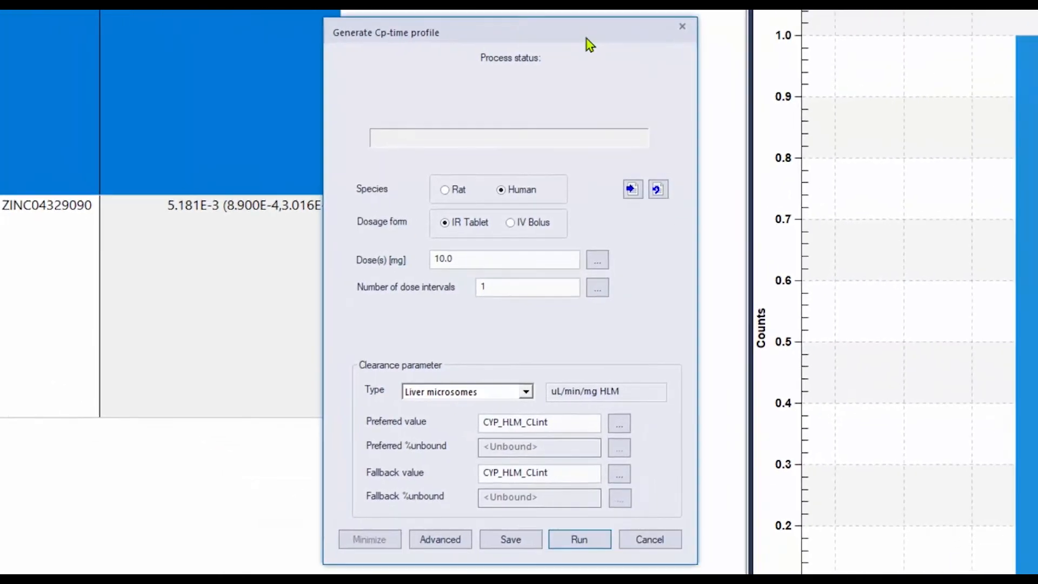
drag(587, 39, 627, 37)
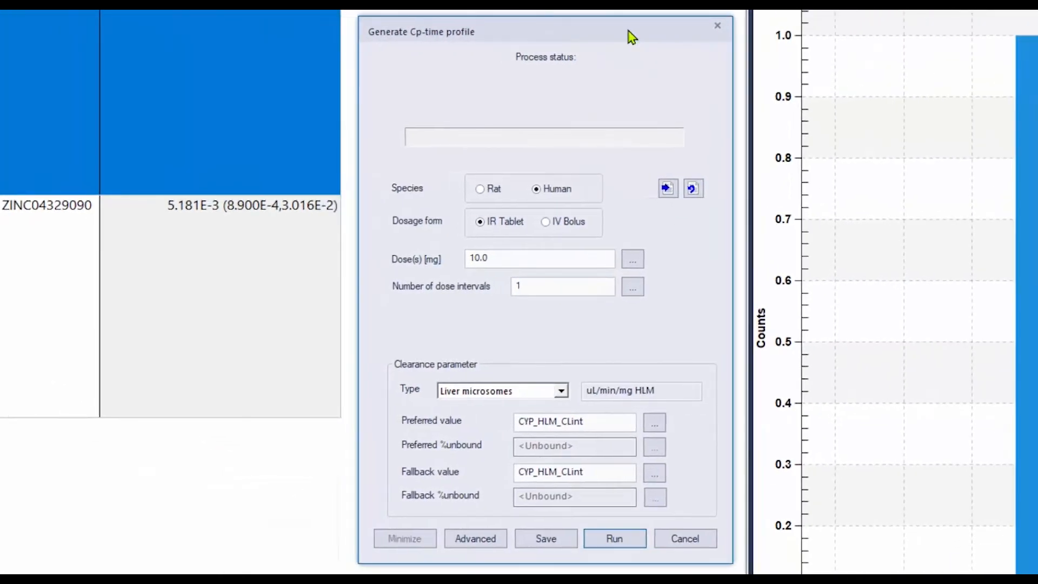
click(492, 541)
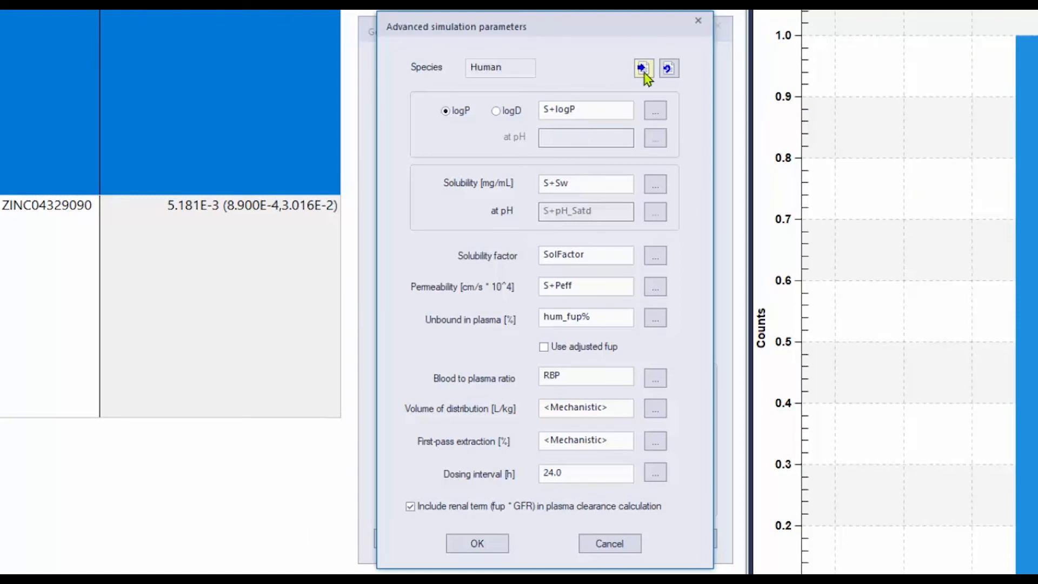
click(643, 69)
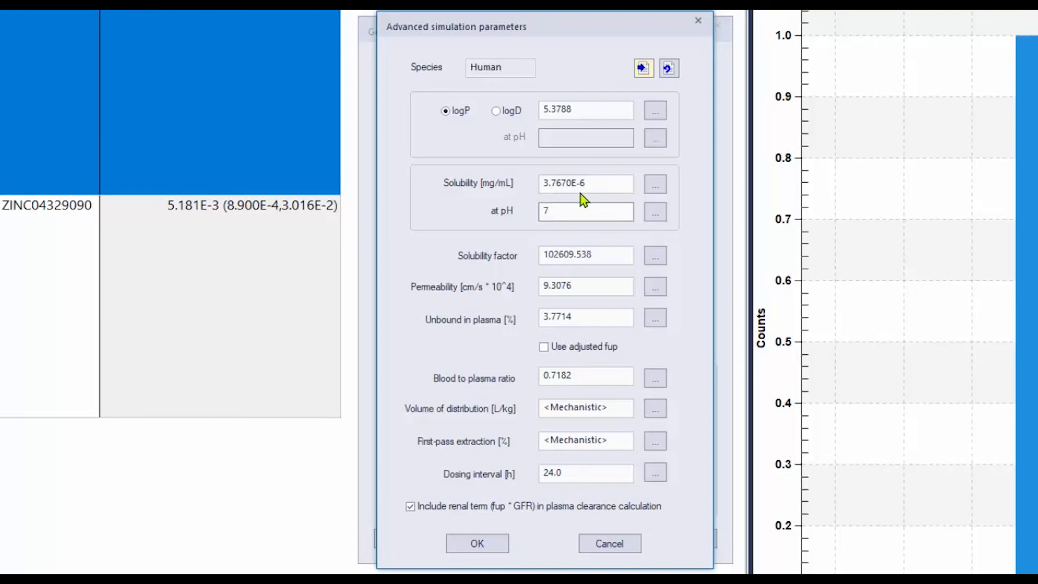
click(489, 545)
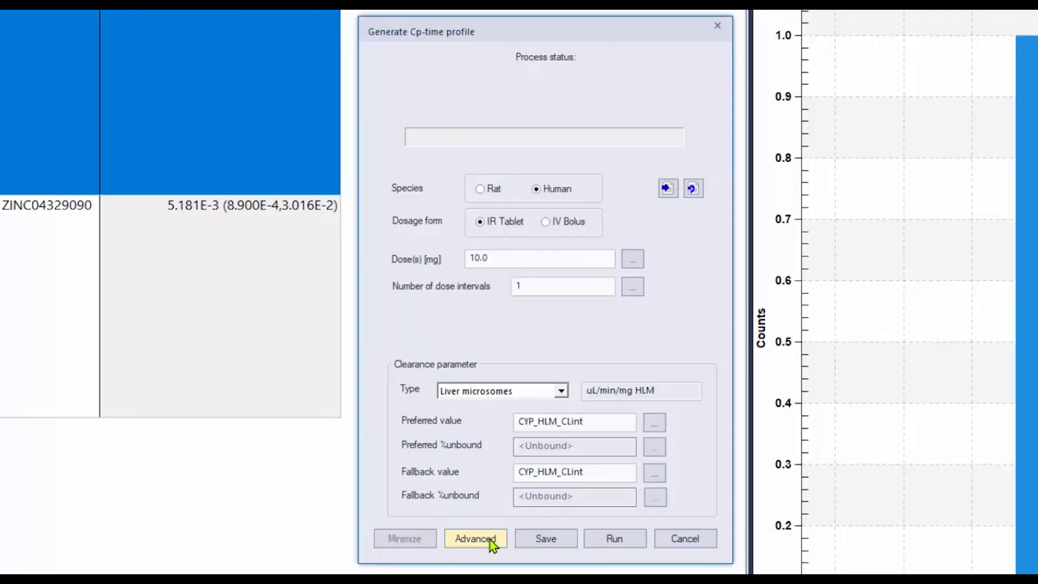
click(599, 540)
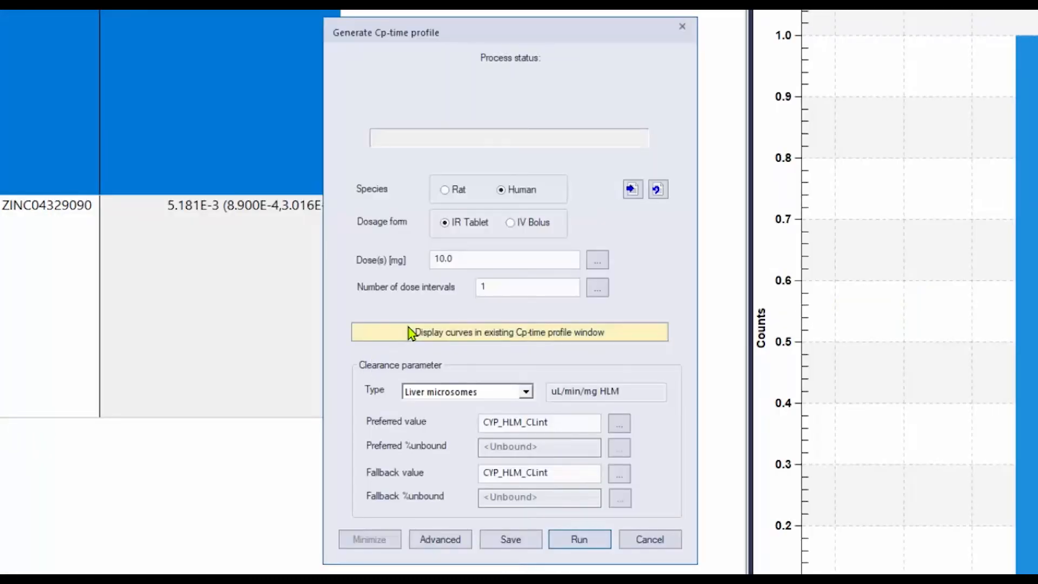
Add a second Cp-time curve to the existing ZINC04510616 profile window, with the solubility set to 4.686E-5 mg/mL.
click(410, 332)
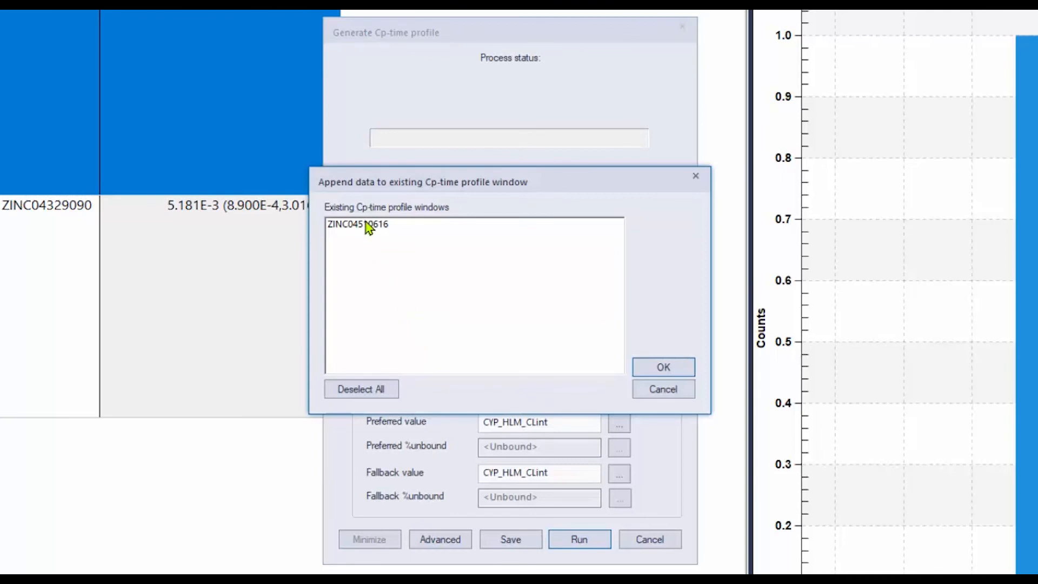
click(366, 224)
click(656, 369)
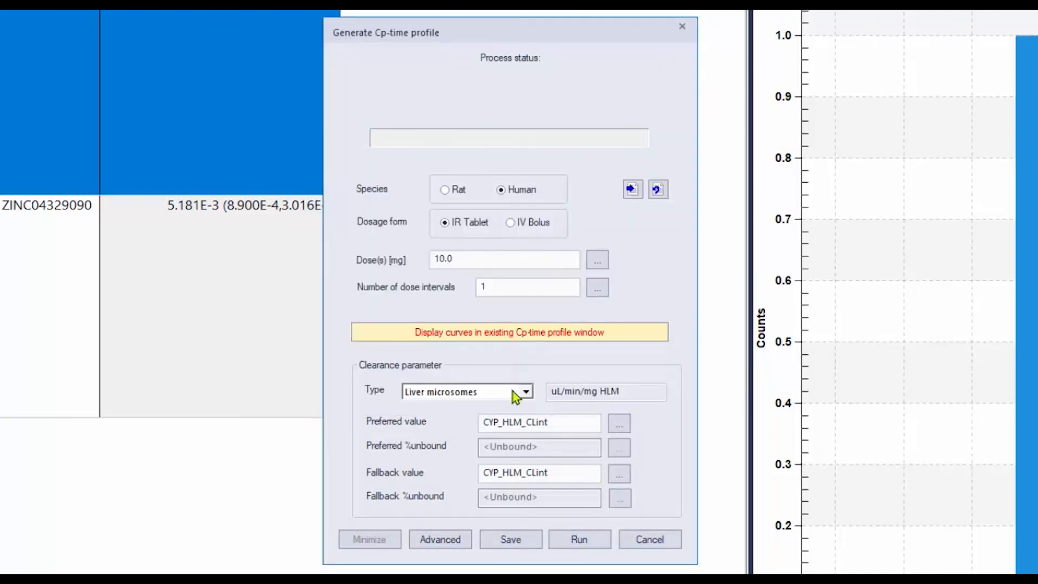
click(449, 540)
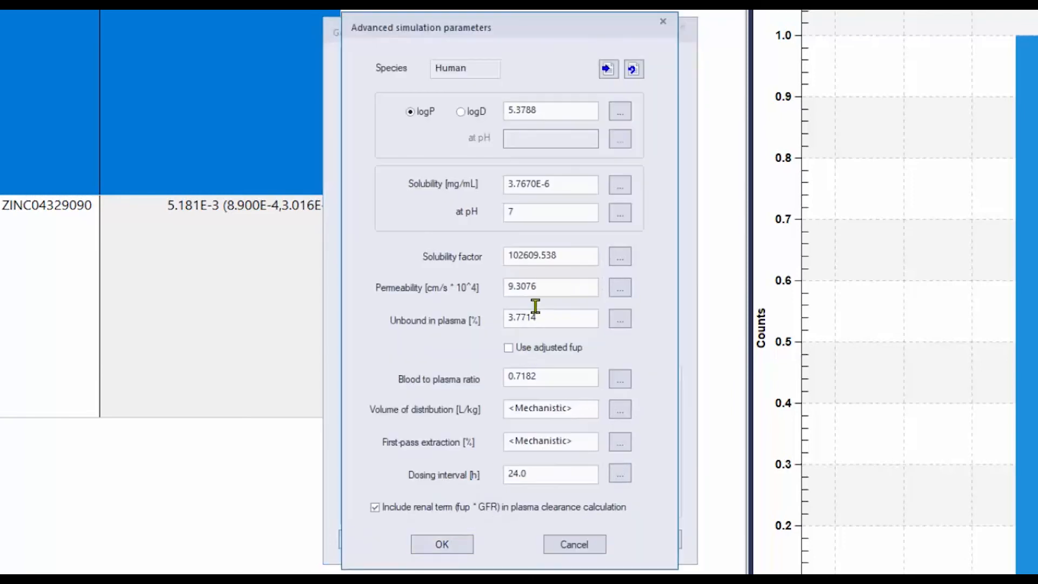
drag(563, 190, 453, 183)
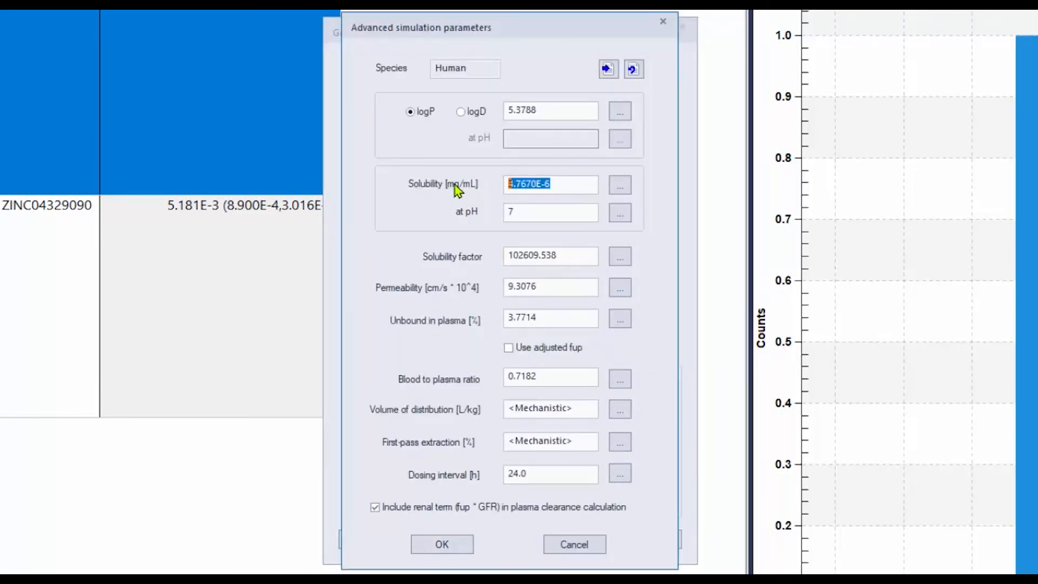
text(4.686E-5)
click(469, 549)
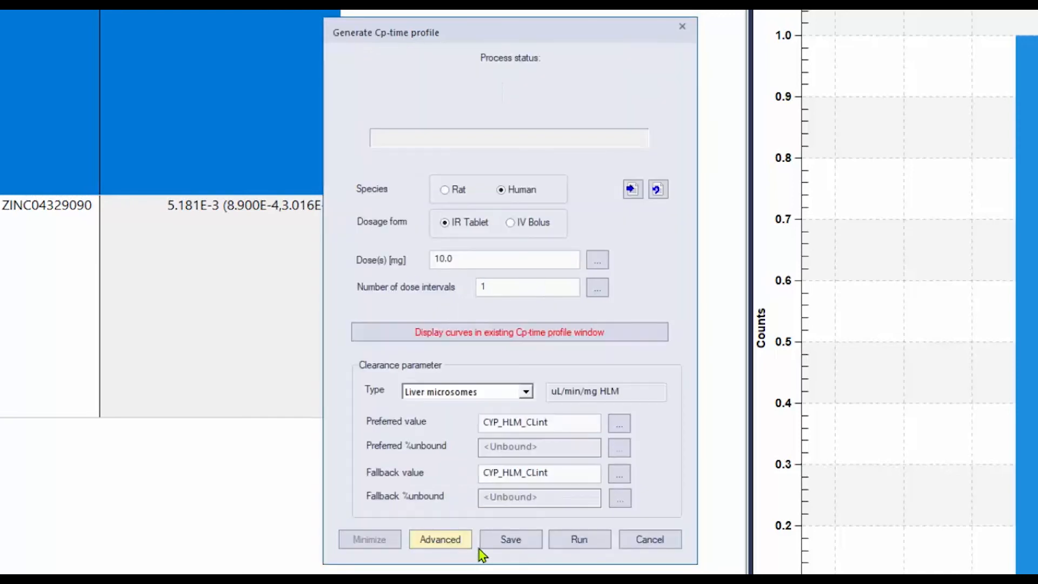
click(580, 538)
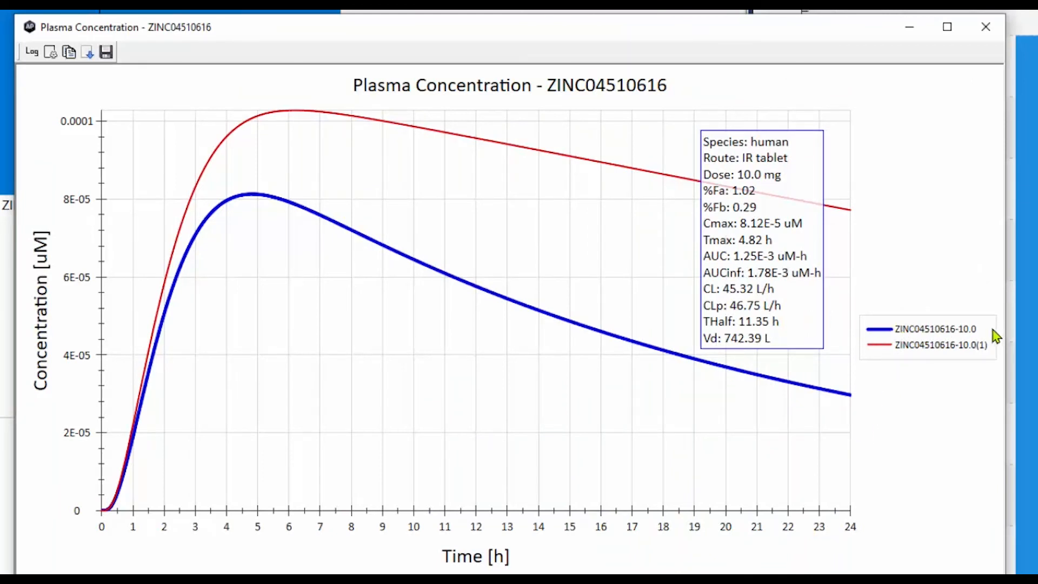
Compare the pharmacokinetic parameters of the two ZINC04510616 curves, including %Fa and %Fb, and close the plot window.
click(924, 349)
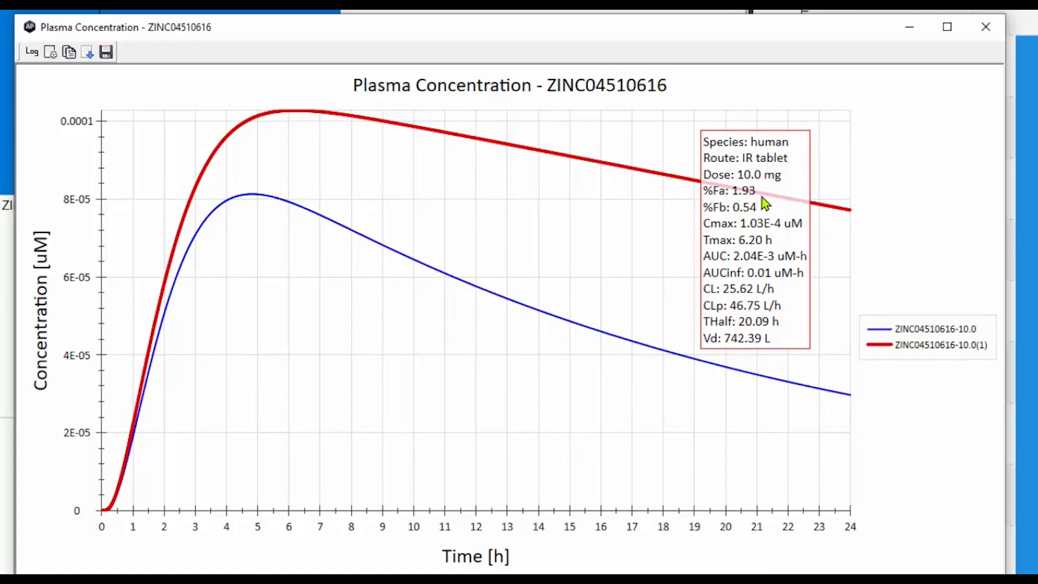
click(922, 331)
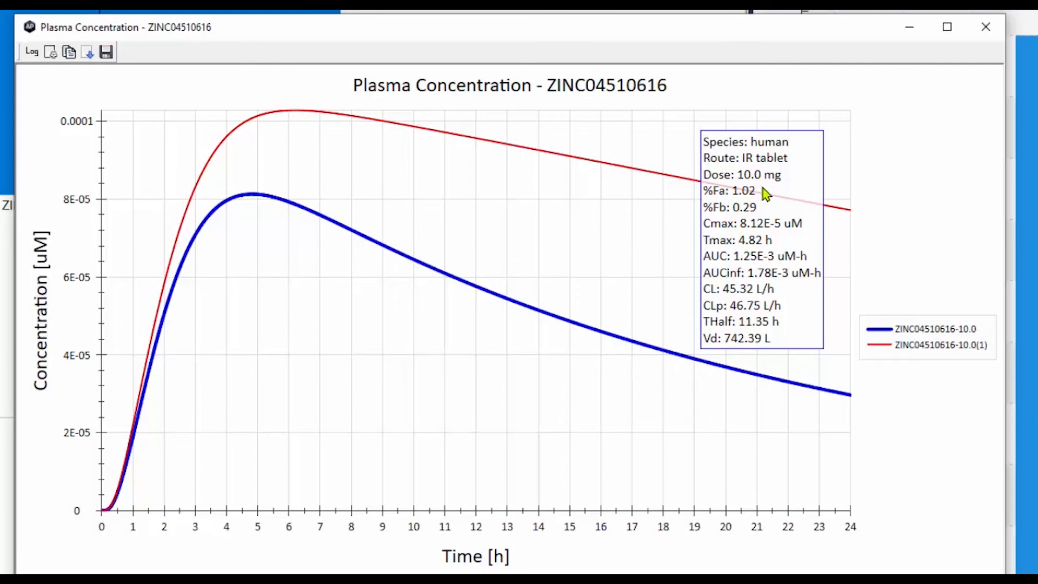
click(986, 28)
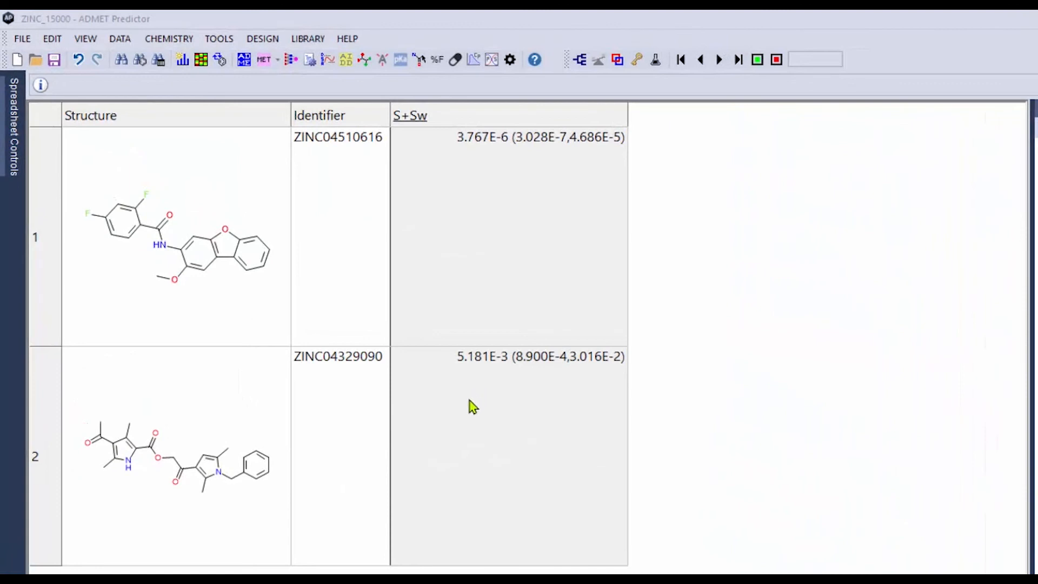
Generate a human Cp-time profile for ZINC04329090 as a 100 mg IR tablet using liver microsome clearance.
click(473, 407)
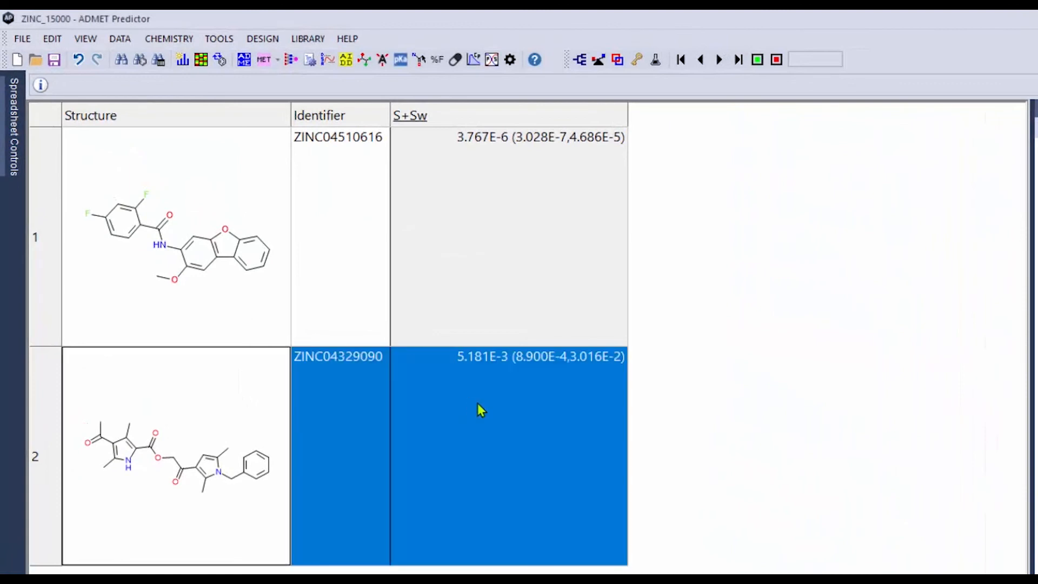
click(475, 60)
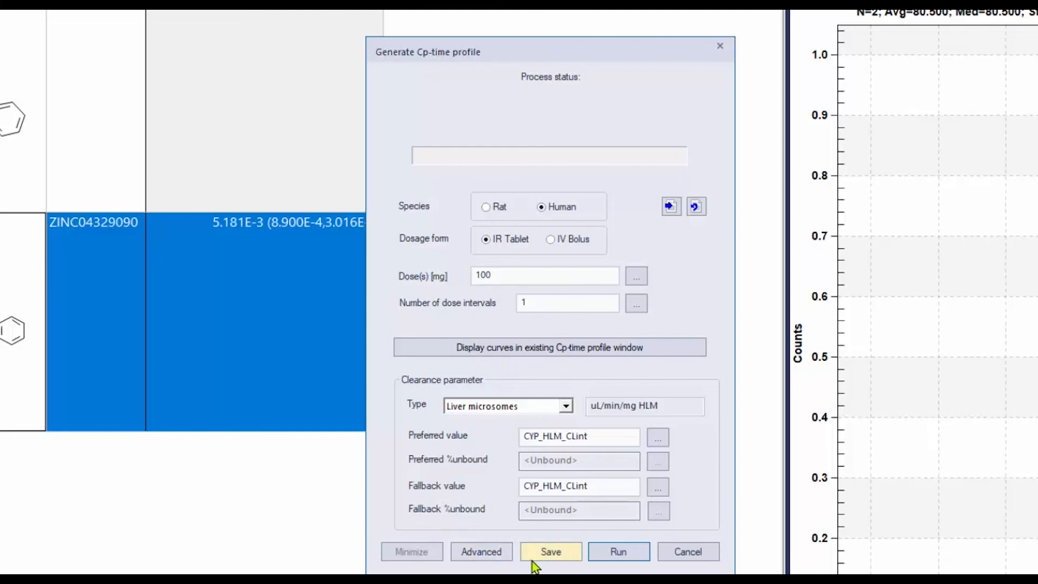
click(601, 557)
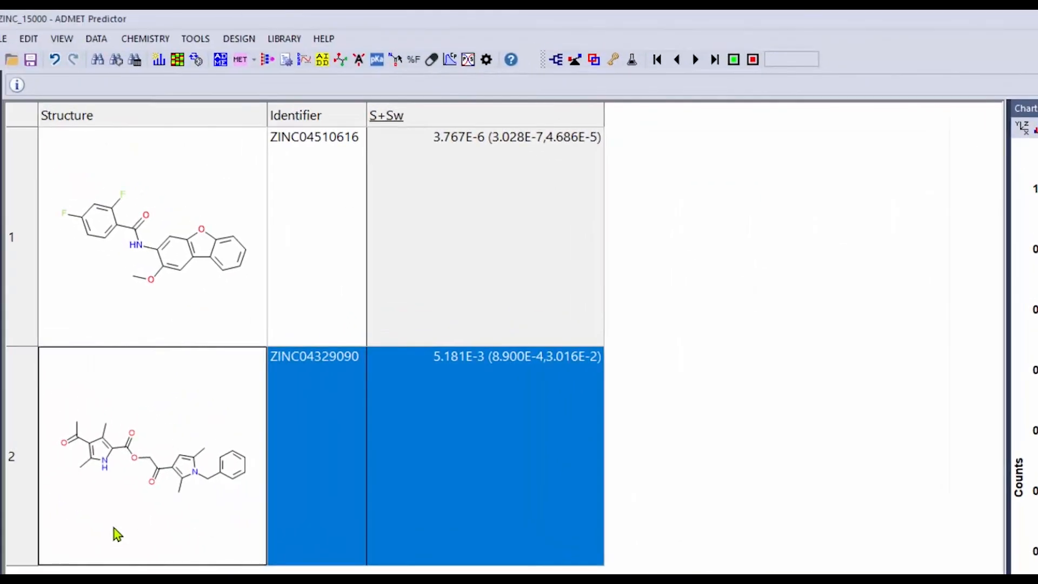
Add a Cp-time curve with solubility 3.016E-2 mg/mL to the existing ZINC04329090 profile window and display the new curve's parameters.
click(451, 60)
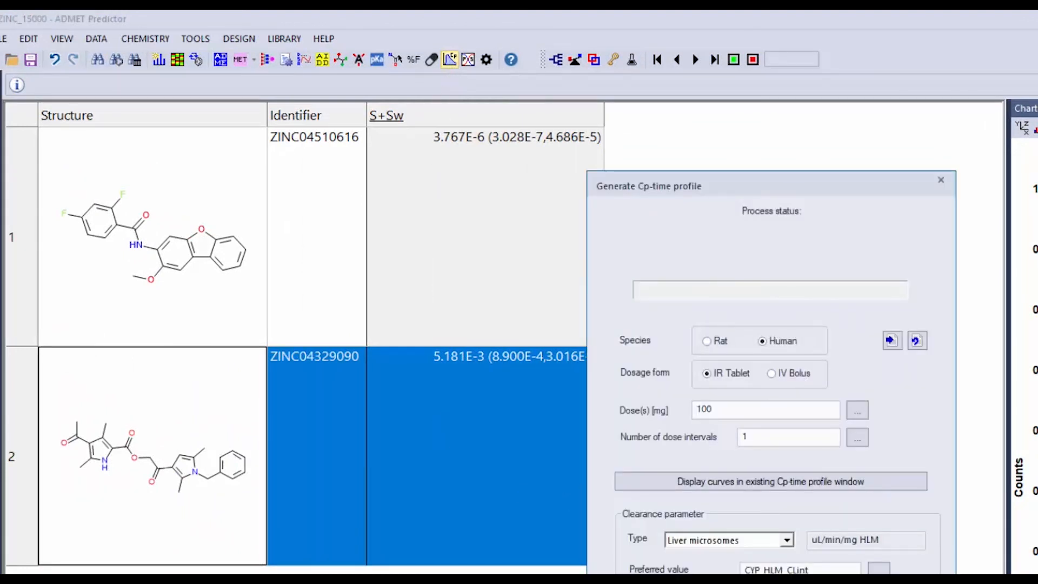
click(746, 580)
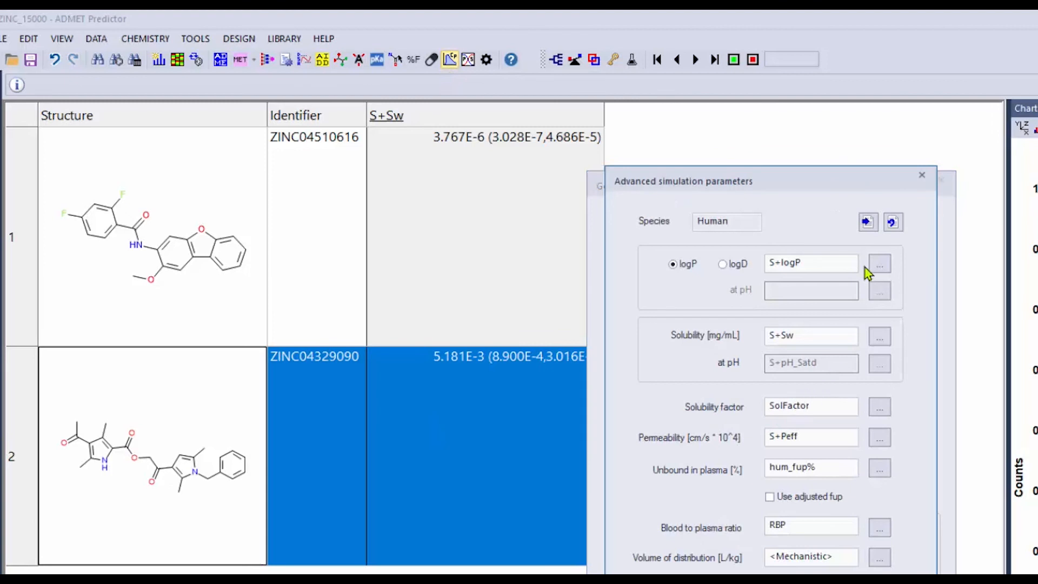
click(867, 222)
drag(821, 335, 754, 338)
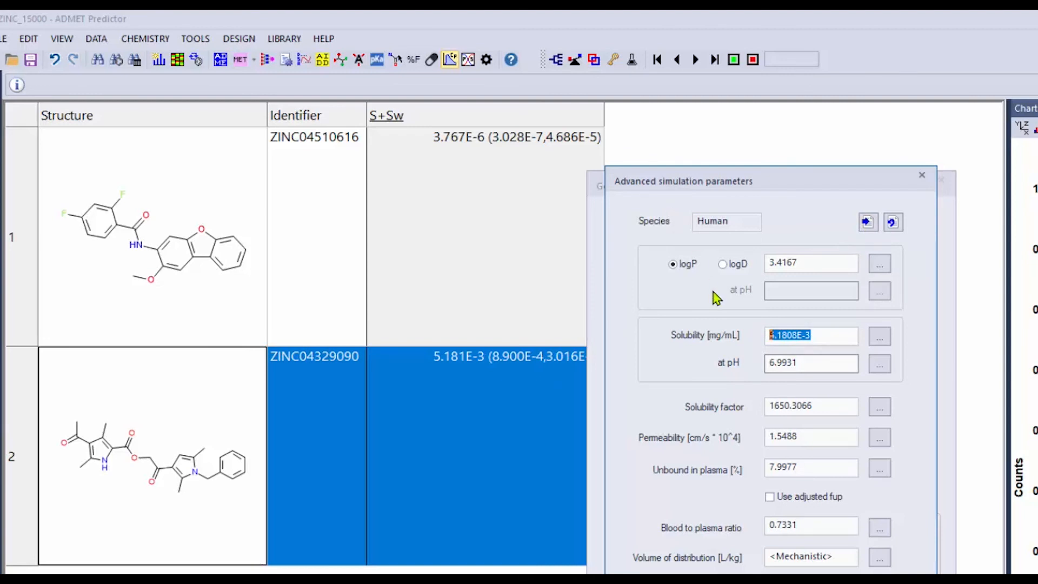
text(3.016E-2)
key(Return)
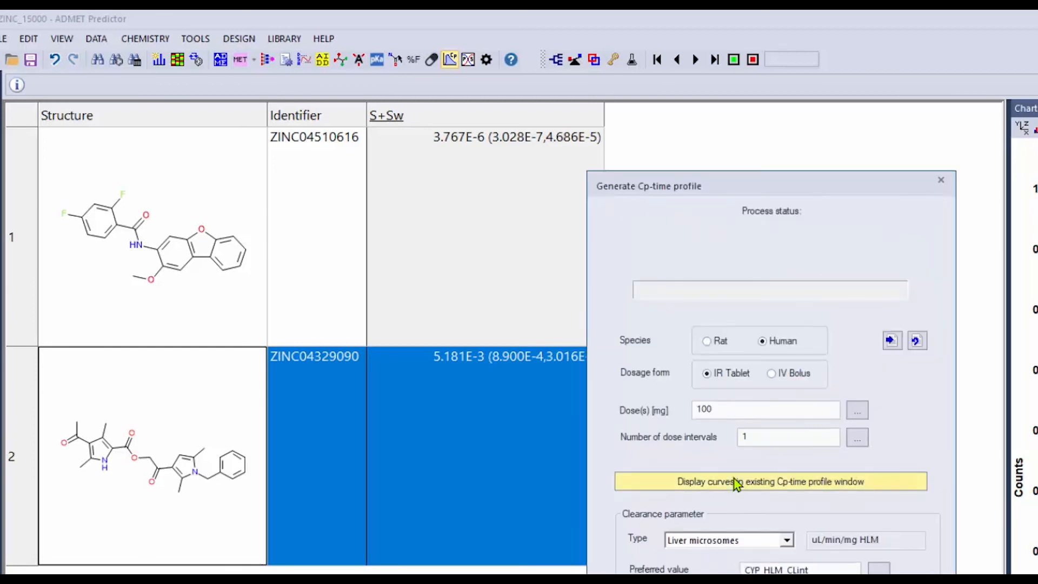
click(737, 481)
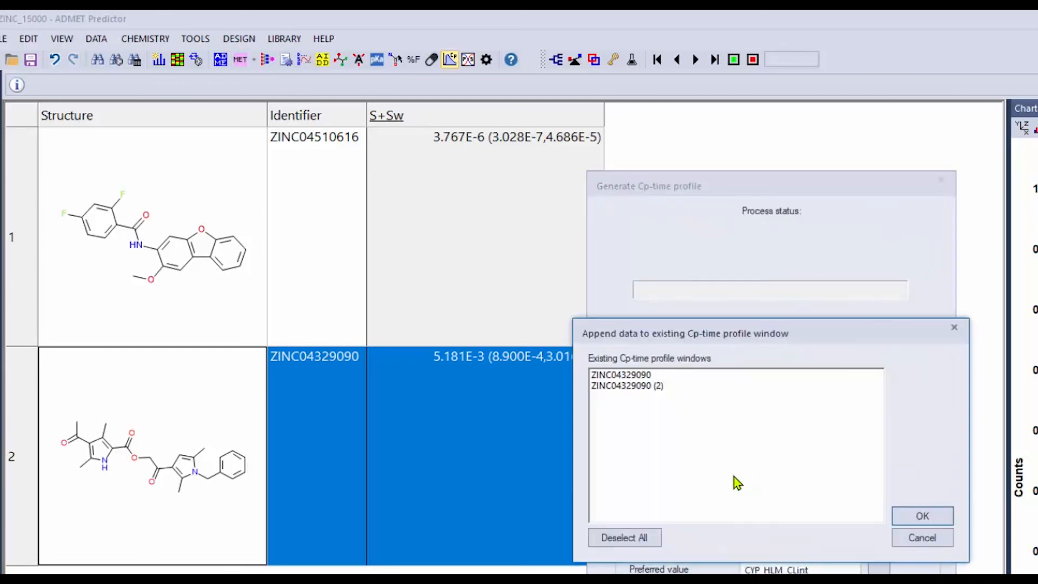
click(646, 375)
click(923, 514)
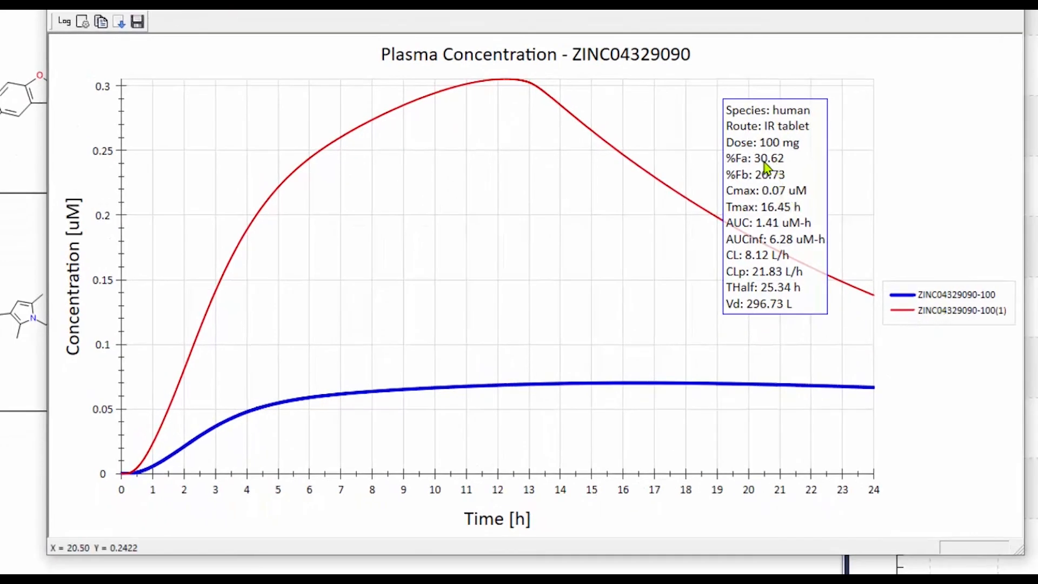
click(936, 317)
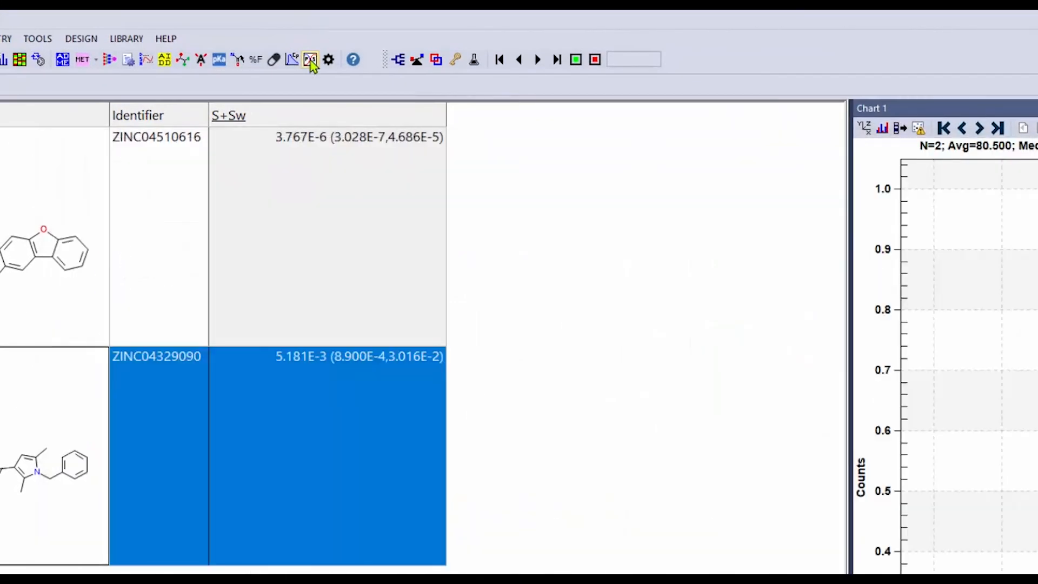
Run a human parameter sensitivity analysis for ZINC04329090 at 100 mg IR tablet, with scale factors 250 for solubility and 2.5 for permeability.
click(310, 60)
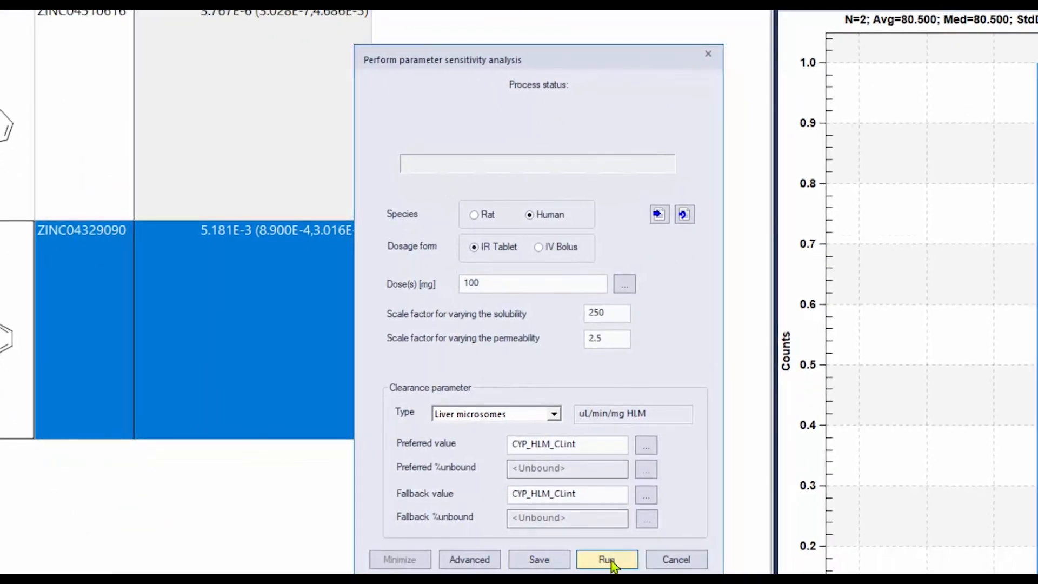
click(608, 560)
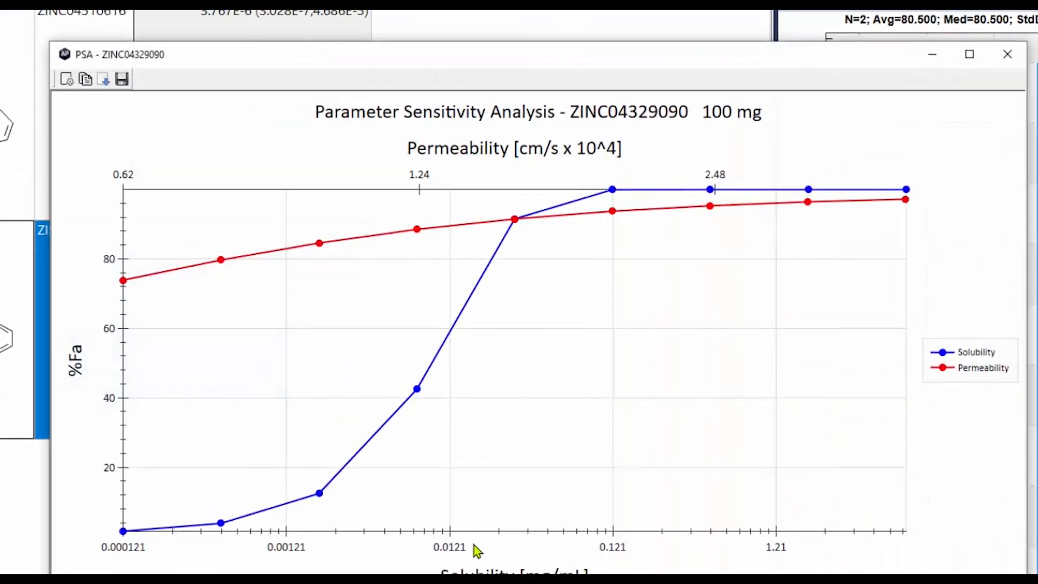